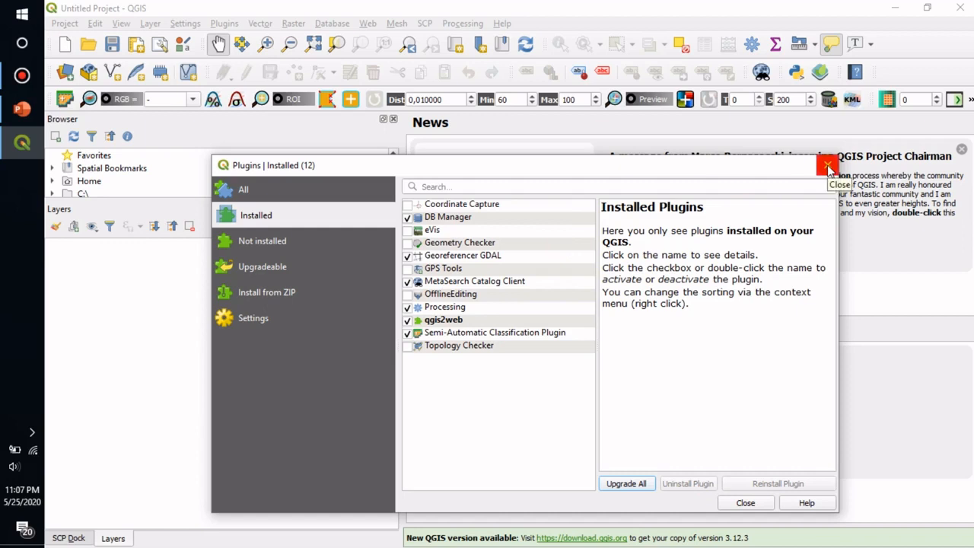
- Close the plugin manager and open the raster Georeferencer
{"action": "left_click", "coordinate": [828, 167]}
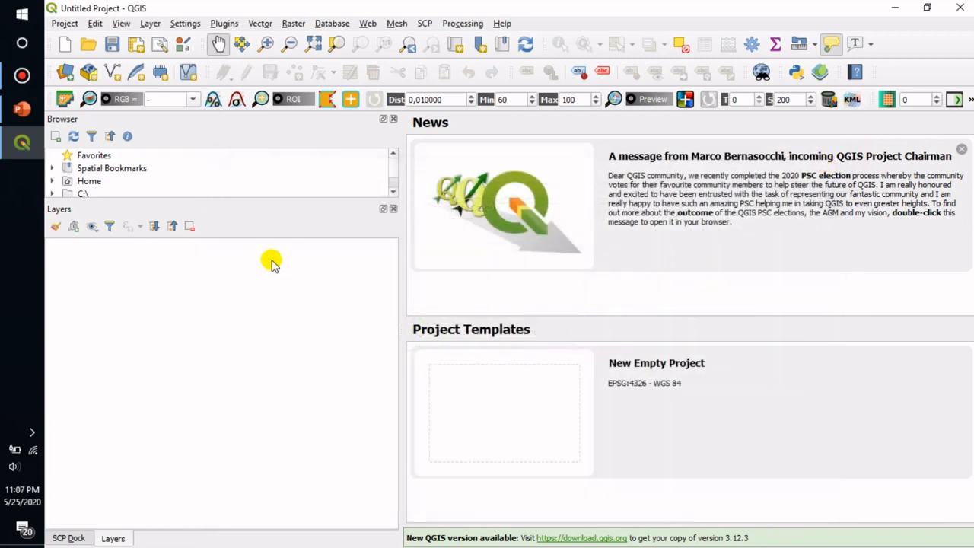
{"action": "left_click", "coordinate": [293, 24]}
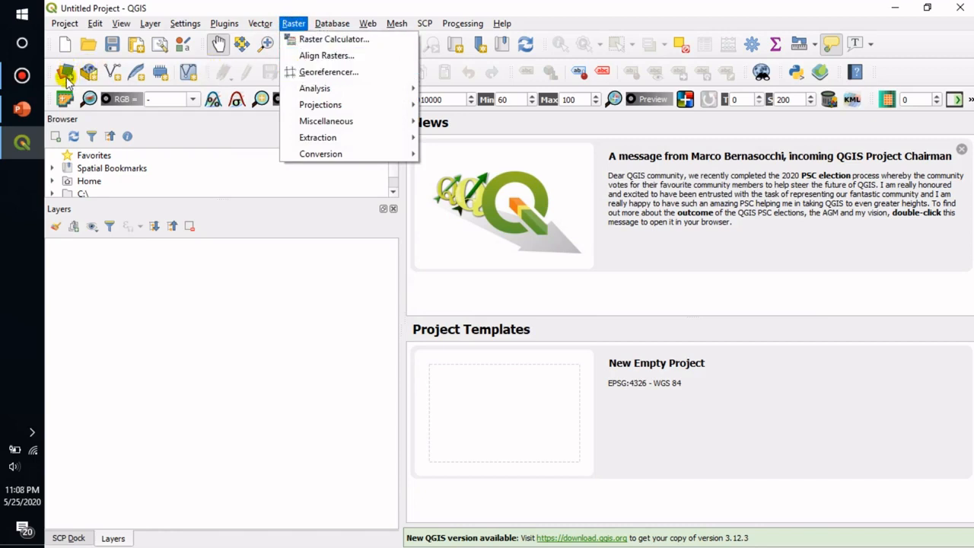
{"action": "left_click", "coordinate": [327, 72]}
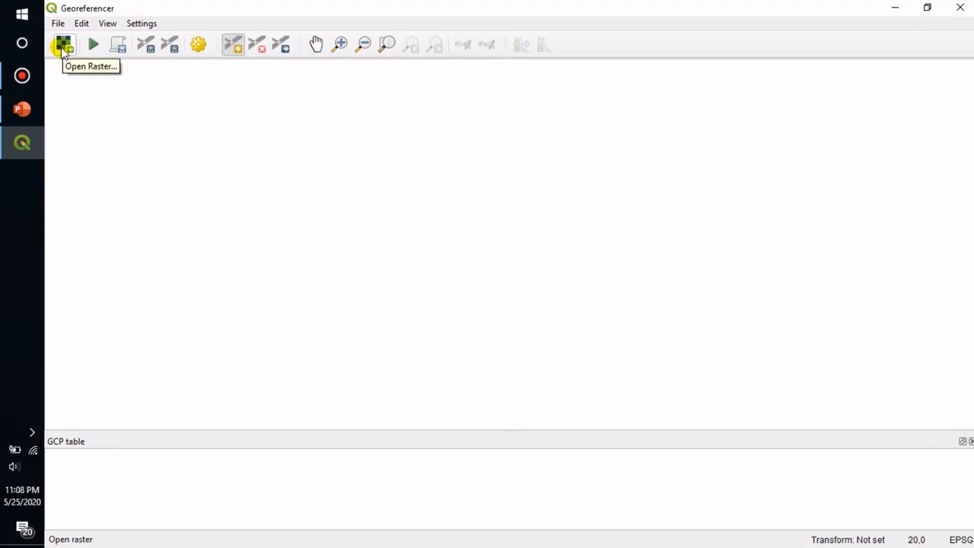
- Load the scanned map test.png from the Rectifikasi folder as the raster to georeference
{"action": "left_click", "coordinate": [64, 45]}
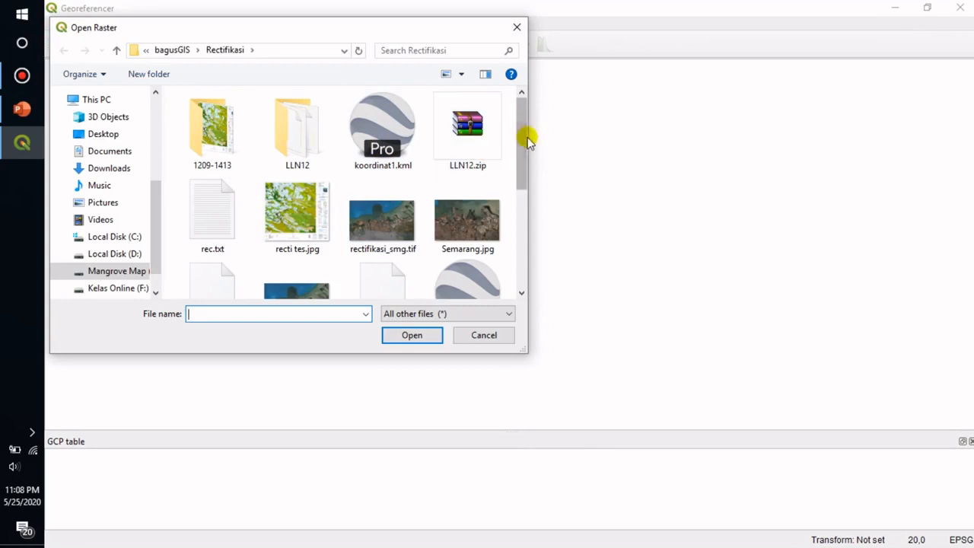
{"action": "left_click_drag", "start_coordinate": [522, 131], "coordinate": [529, 155]}
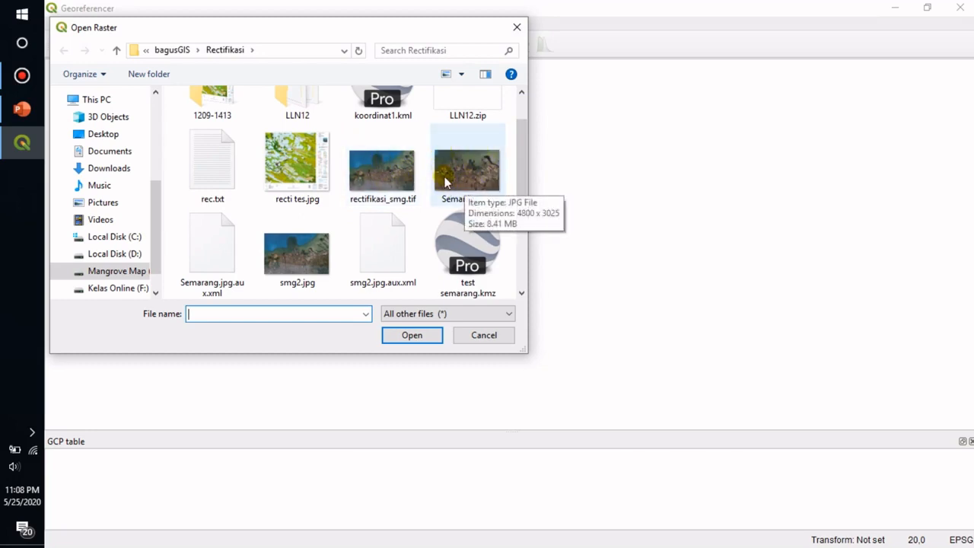
{"action": "left_click_drag", "start_coordinate": [520, 140], "coordinate": [525, 246]}
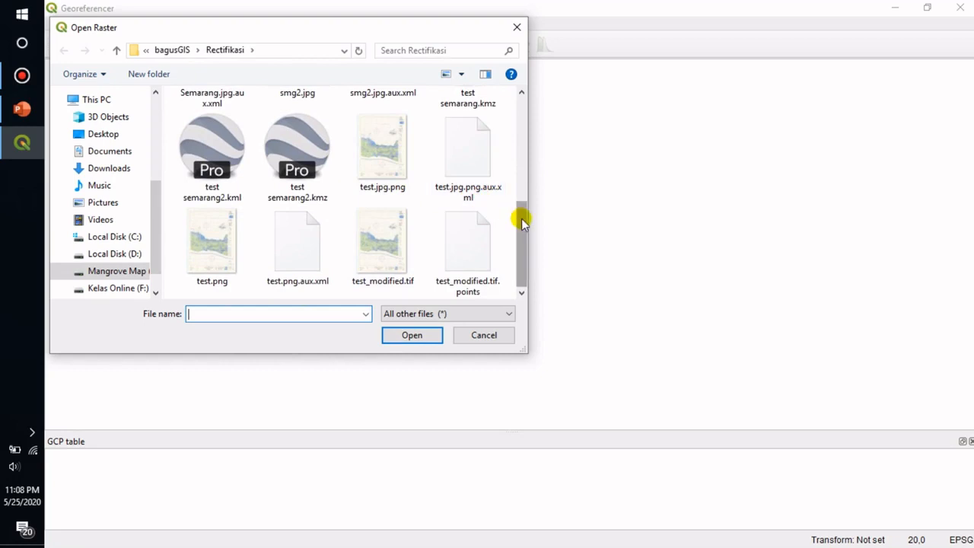
{"action": "left_click", "coordinate": [405, 181]}
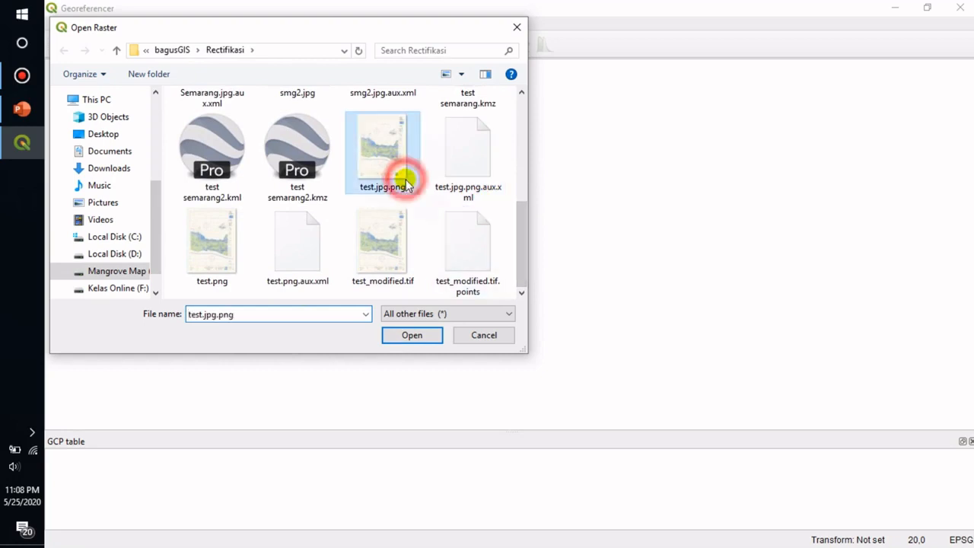
{"action": "left_click", "coordinate": [217, 255]}
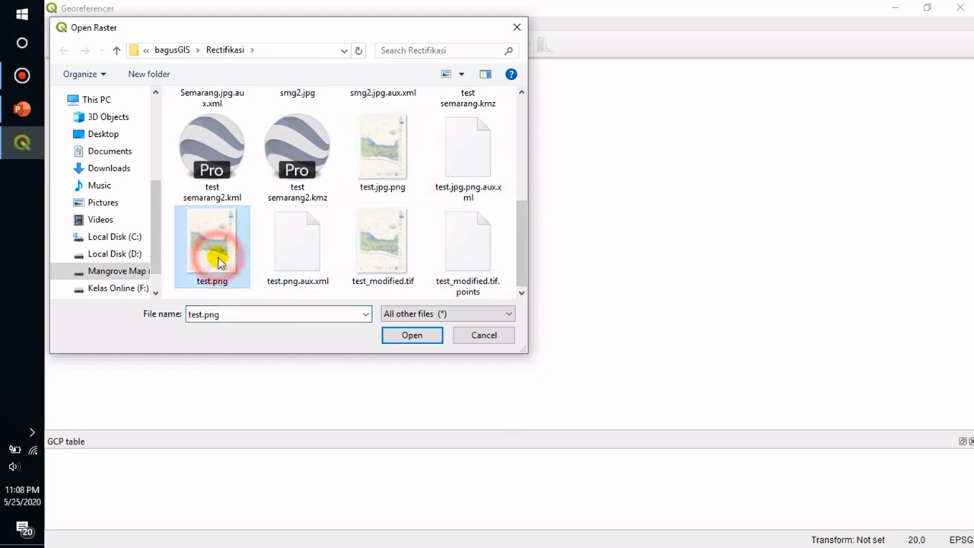
{"action": "left_click", "coordinate": [411, 335]}
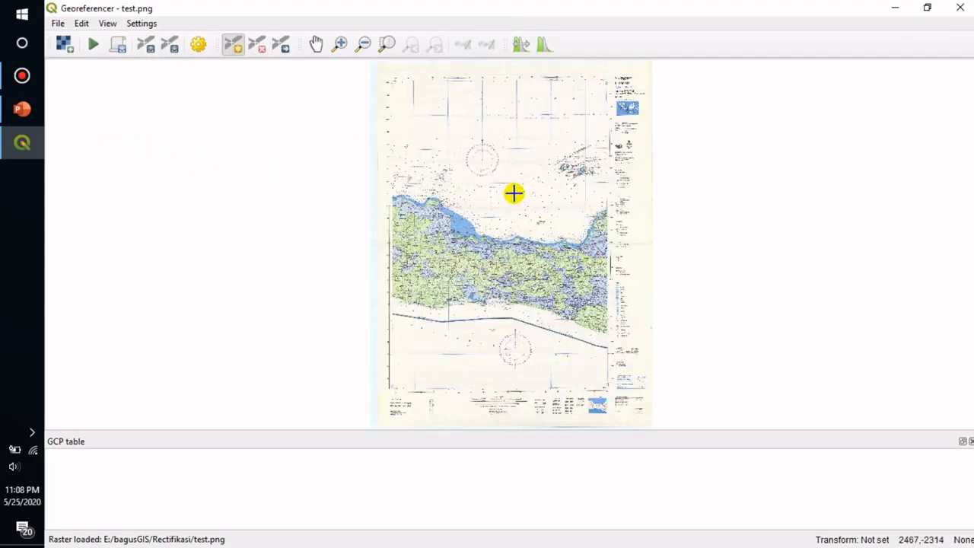
- Place a ground control point on the blue grid-line intersection at the map frame's northwest corner
{"action": "scroll", "coordinate": [544, 158], "scroll_direction": "up", "scroll_amount": 5}
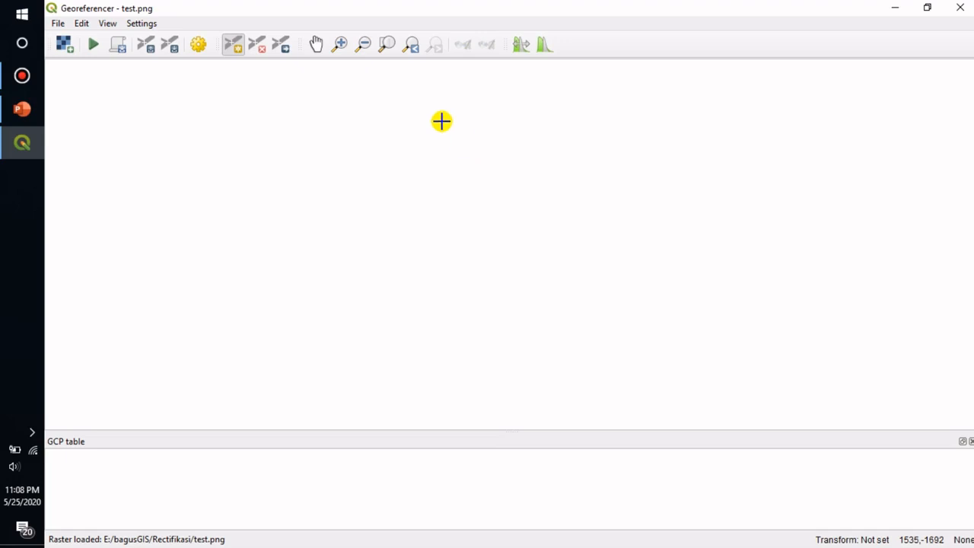
{"action": "scroll", "coordinate": [446, 125], "scroll_direction": "down", "scroll_amount": 5}
{"action": "left_click_drag", "start_coordinate": [293, 150], "coordinate": [463, 355]}
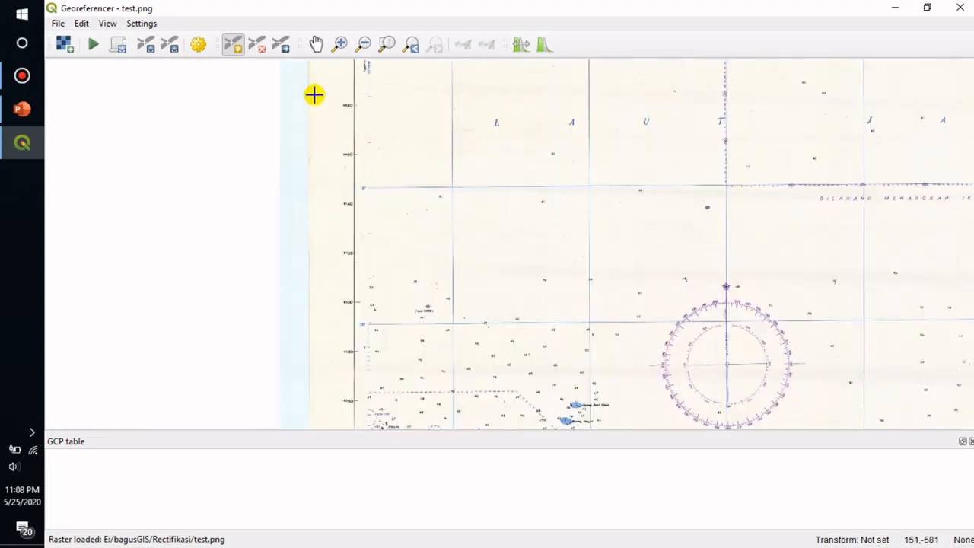
{"action": "left_click", "coordinate": [340, 44]}
{"action": "left_click_drag", "start_coordinate": [360, 98], "coordinate": [374, 370]}
{"action": "left_click_drag", "start_coordinate": [341, 297], "coordinate": [433, 365]}
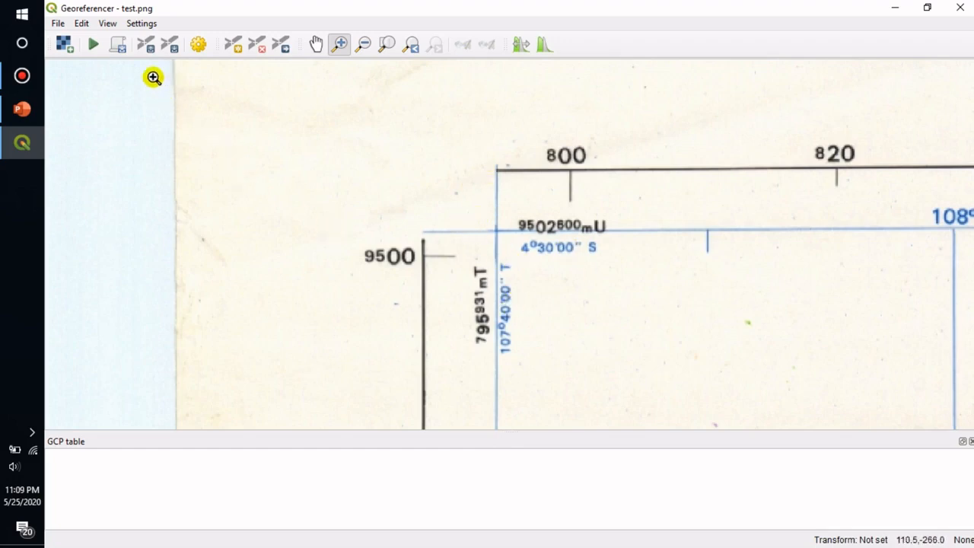
{"action": "left_click", "coordinate": [190, 19]}
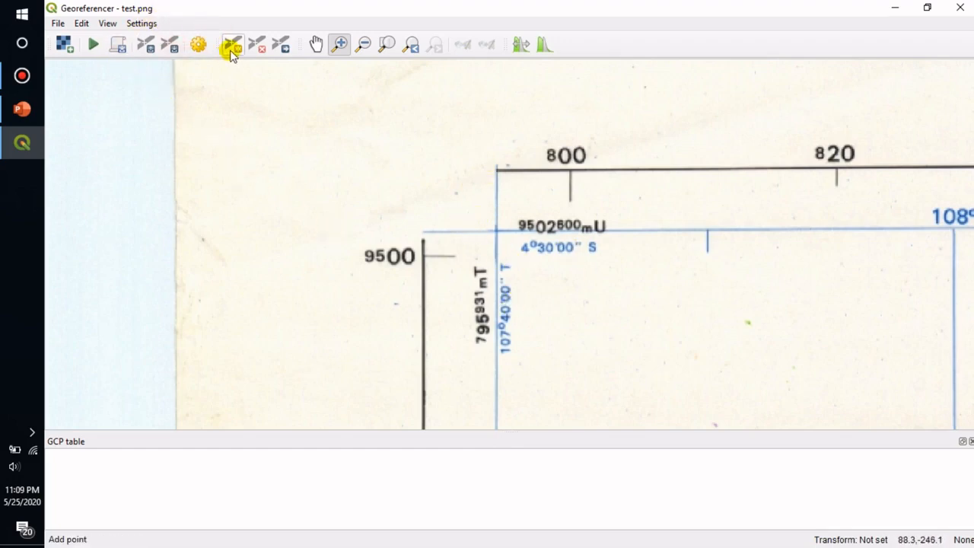
{"action": "left_click", "coordinate": [314, 47]}
{"action": "left_click_drag", "start_coordinate": [490, 209], "coordinate": [326, 205]}
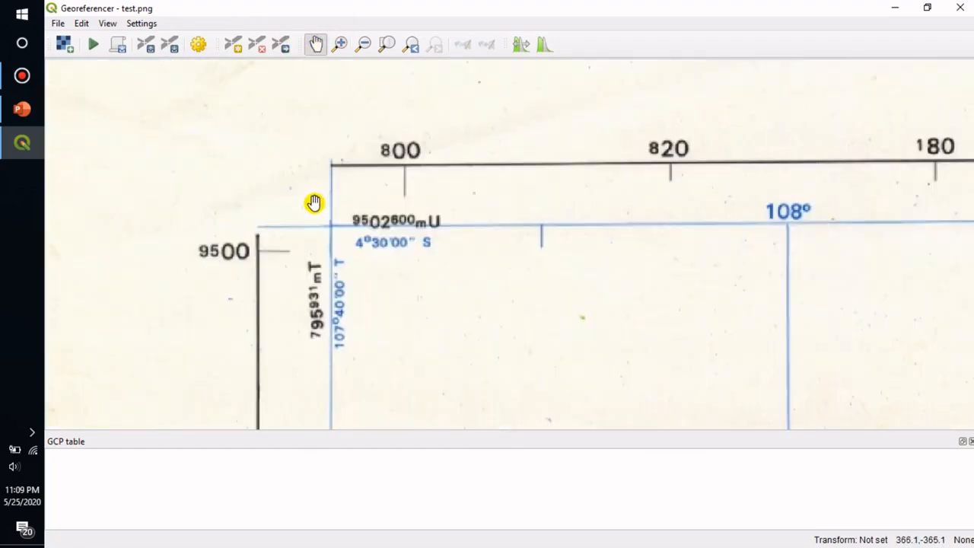
{"action": "left_click_drag", "start_coordinate": [315, 203], "coordinate": [367, 190]}
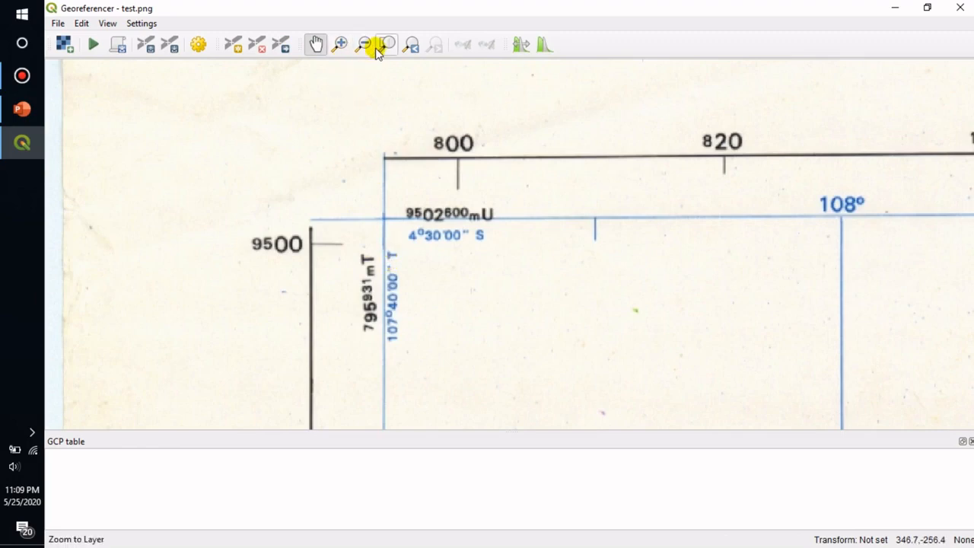
{"action": "left_click", "coordinate": [232, 43]}
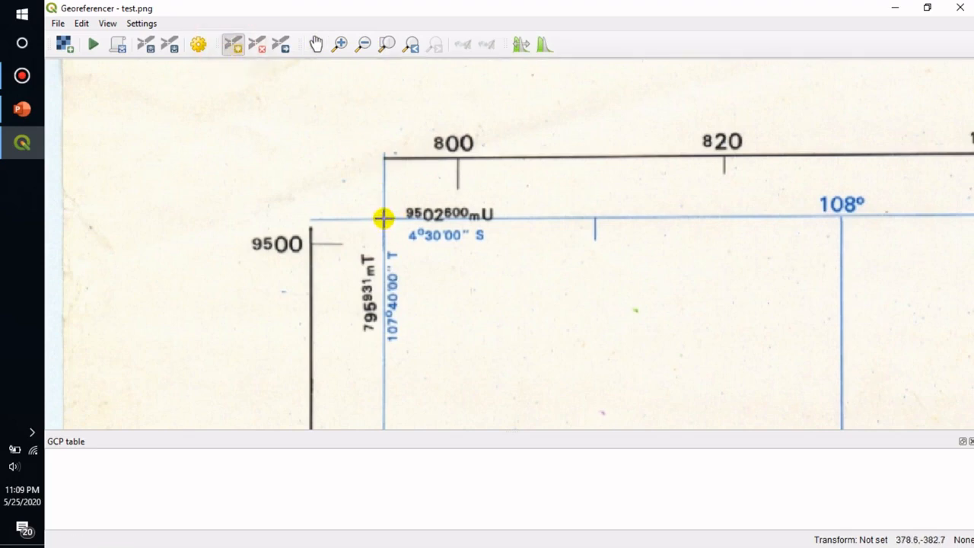
{"action": "left_click", "coordinate": [383, 218]}
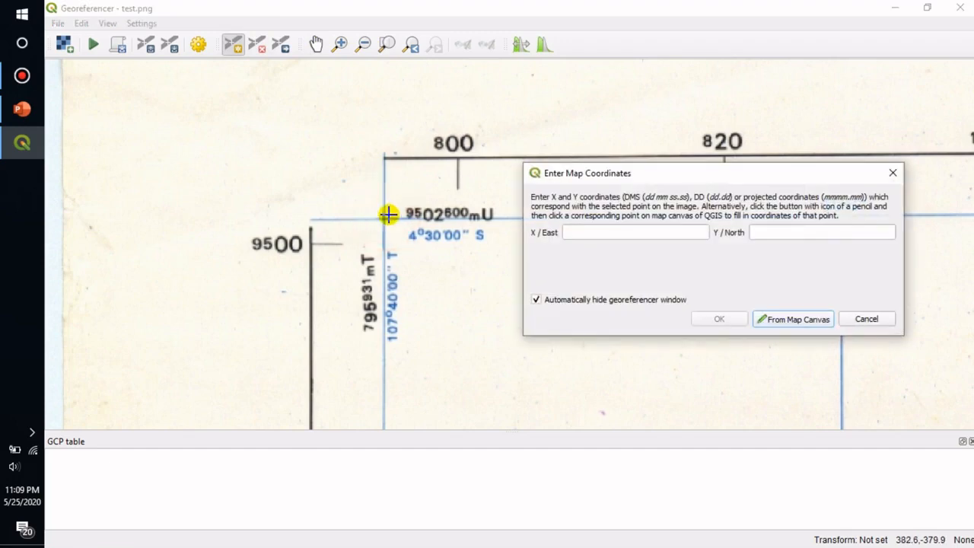
- Assign the northwest corner point the map coordinates X/East 107 40 00 and Y/North -4 30 00
{"action": "left_click_drag", "start_coordinate": [669, 177], "coordinate": [654, 138]}
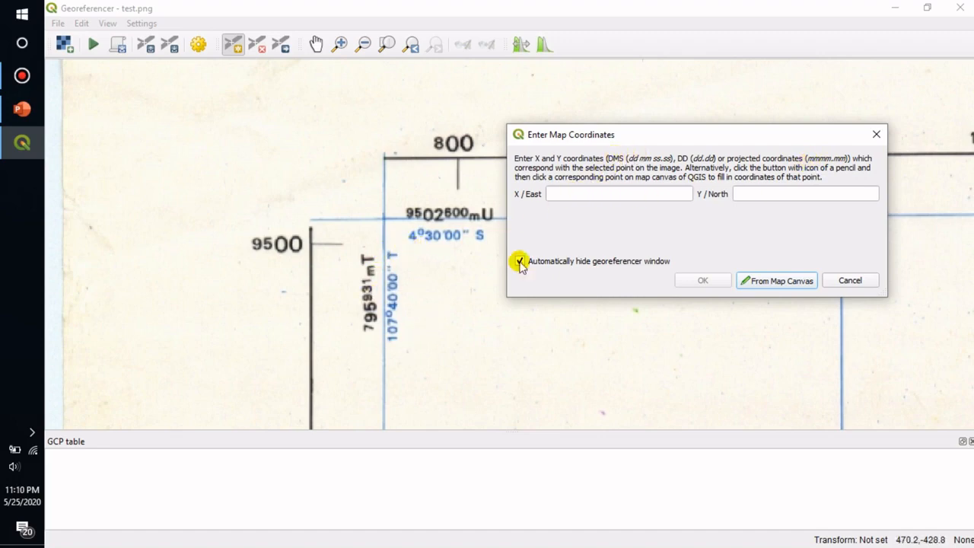
{"action": "left_click", "coordinate": [586, 195]}
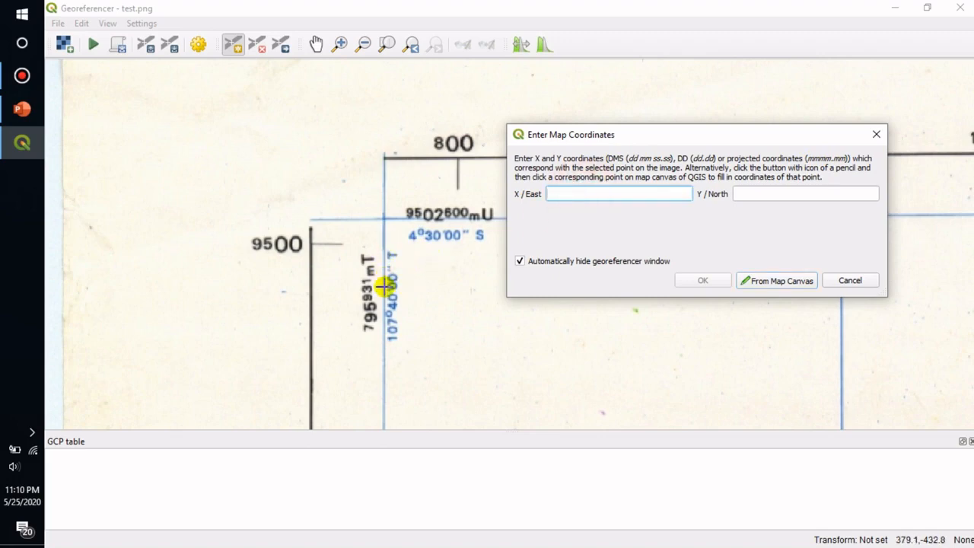
{"action": "left_click", "coordinate": [563, 191]}
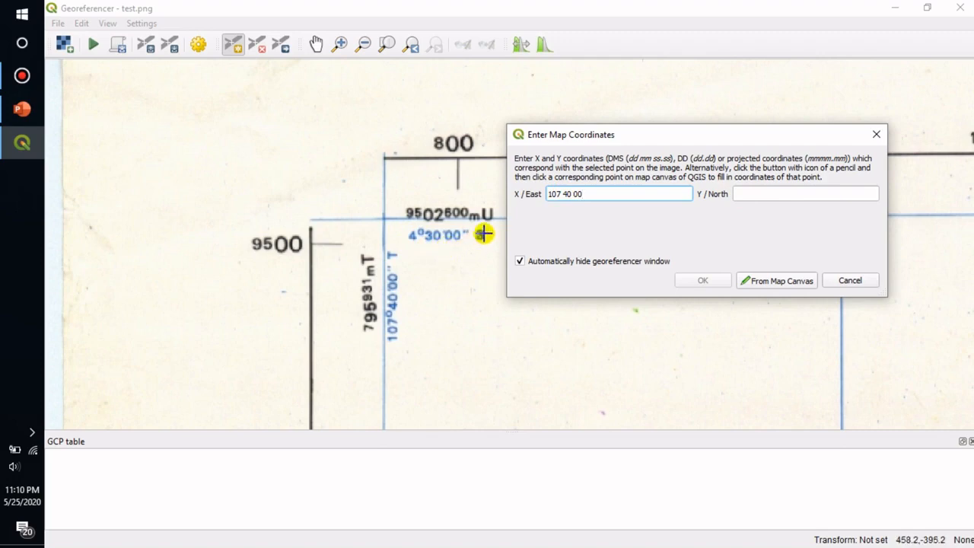
{"action": "left_click", "coordinate": [751, 192]}
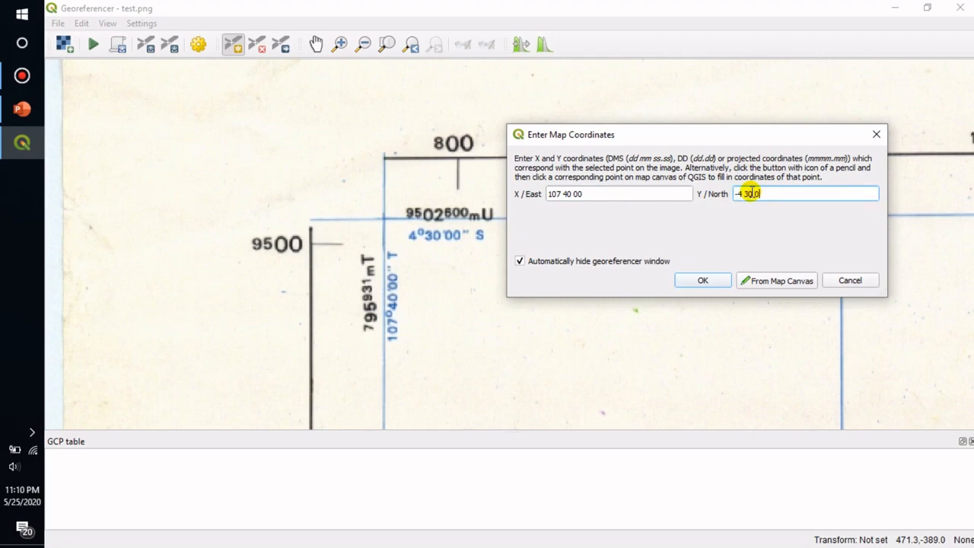
{"action": "left_click", "coordinate": [703, 281]}
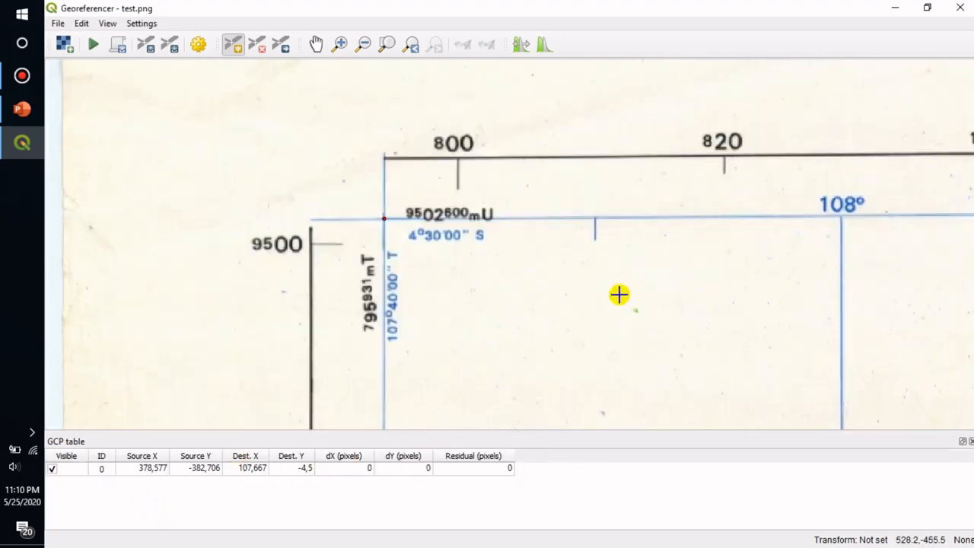
- Place a second ground control point on the blue grid-line intersection at the map frame's northeast corner
{"action": "left_click", "coordinate": [316, 44]}
{"action": "left_click_drag", "start_coordinate": [846, 260], "coordinate": [235, 291]}
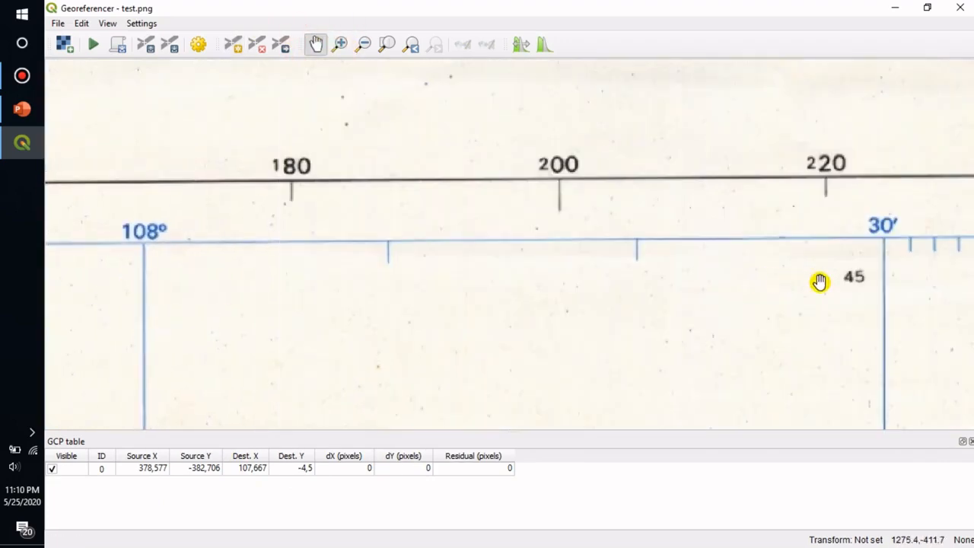
{"action": "left_click_drag", "start_coordinate": [817, 281], "coordinate": [433, 272]}
{"action": "left_click_drag", "start_coordinate": [700, 266], "coordinate": [244, 266]}
{"action": "left_click_drag", "start_coordinate": [709, 236], "coordinate": [175, 239]}
{"action": "left_click_drag", "start_coordinate": [661, 245], "coordinate": [190, 246]}
{"action": "left_click_drag", "start_coordinate": [718, 241], "coordinate": [142, 243]}
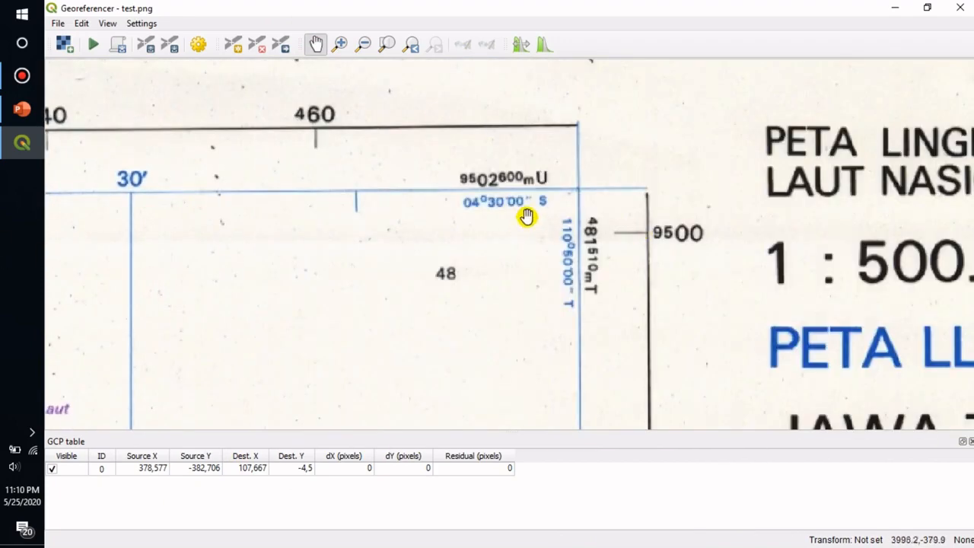
{"action": "left_click_drag", "start_coordinate": [563, 218], "coordinate": [403, 251]}
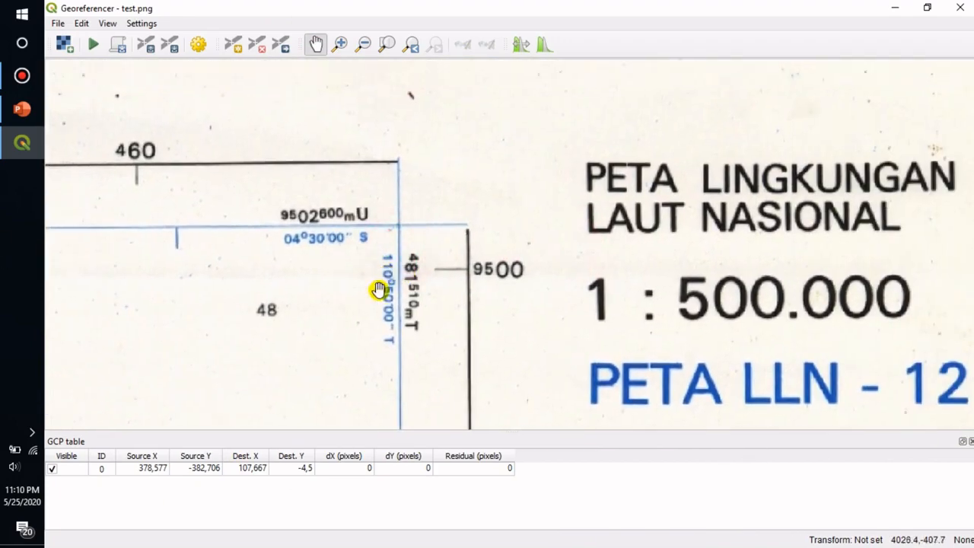
{"action": "left_click", "coordinate": [233, 44]}
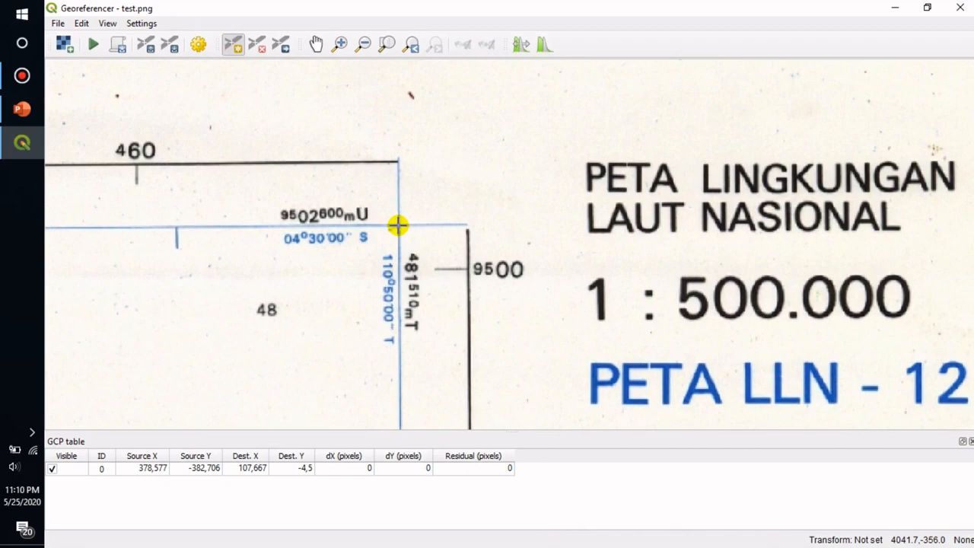
{"action": "left_click", "coordinate": [340, 44]}
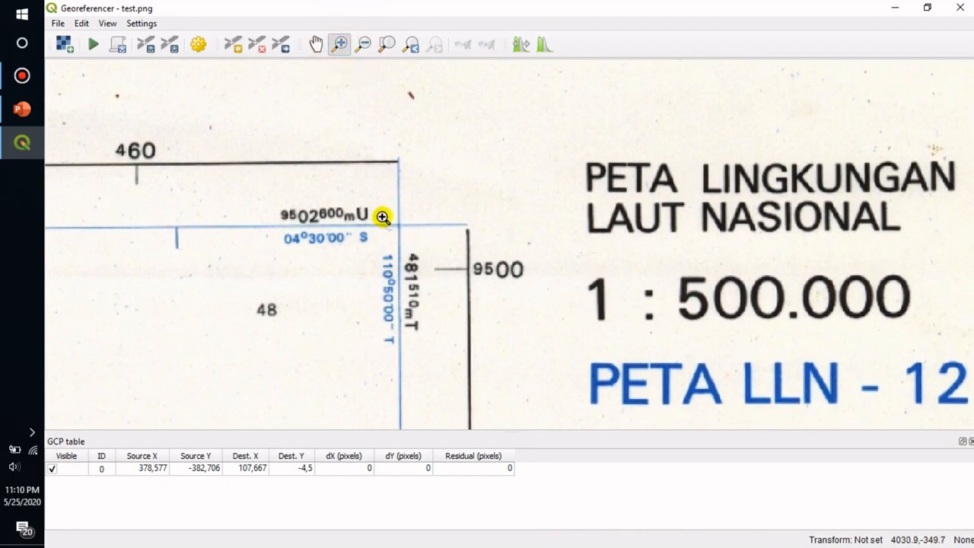
{"action": "left_click_drag", "start_coordinate": [380, 216], "coordinate": [419, 238]}
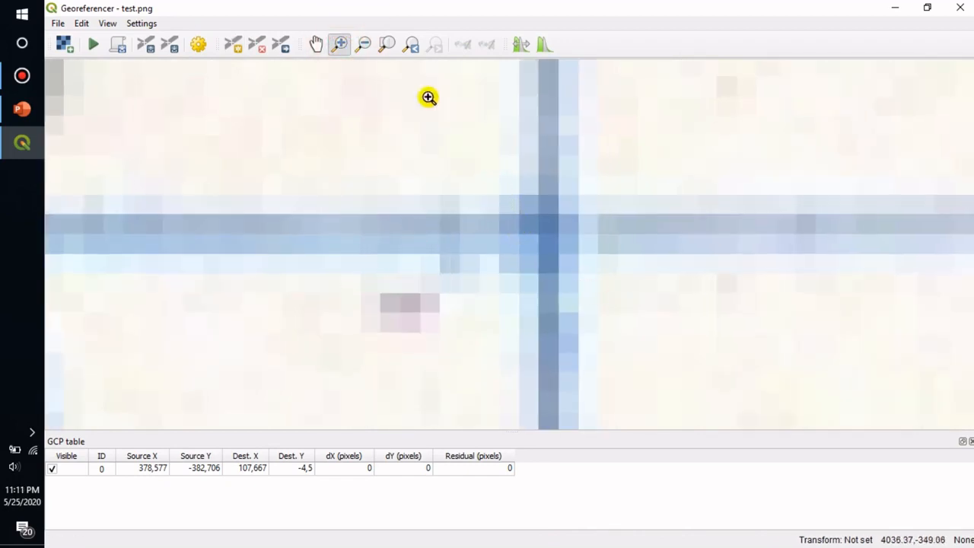
{"action": "left_click", "coordinate": [234, 44]}
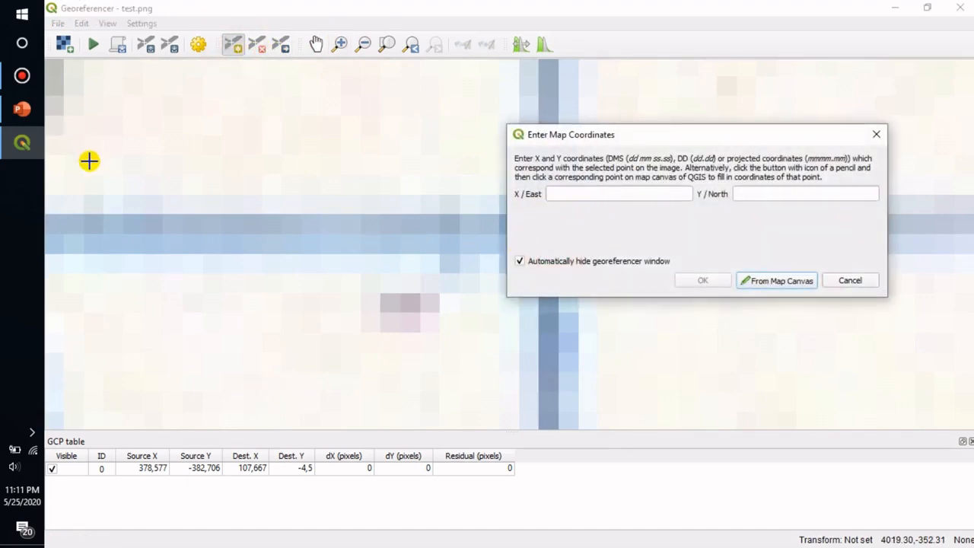
- Assign the northeast corner point the map coordinates X/East 110 50 00 and Y/North -04 30 00
{"action": "scroll", "coordinate": [386, 306], "scroll_direction": "down", "scroll_amount": 5}
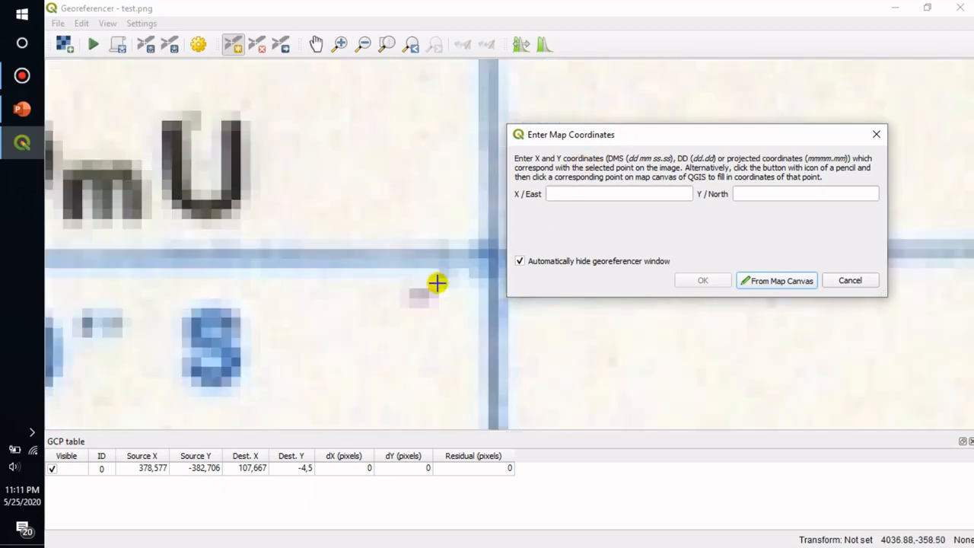
{"action": "left_click_drag", "start_coordinate": [387, 289], "coordinate": [382, 213]}
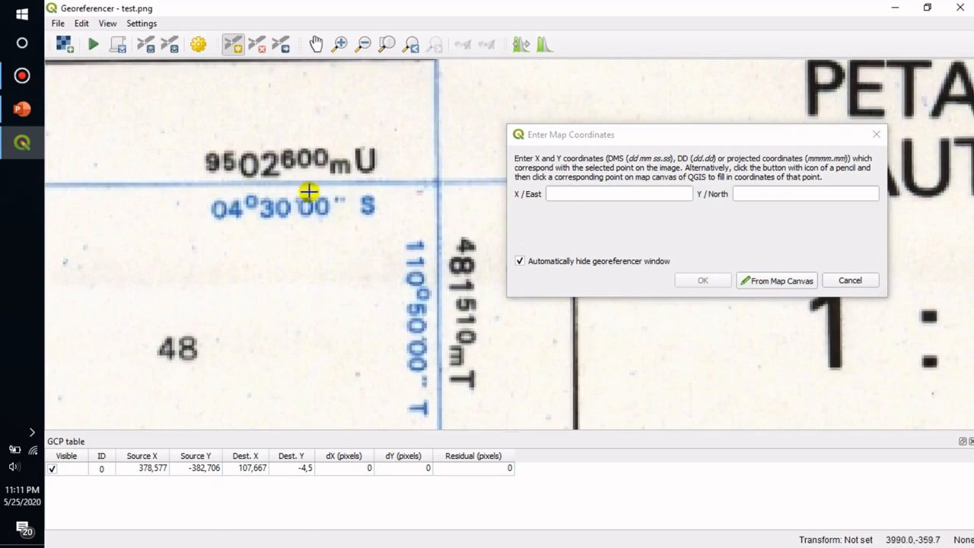
{"action": "left_click", "coordinate": [582, 195]}
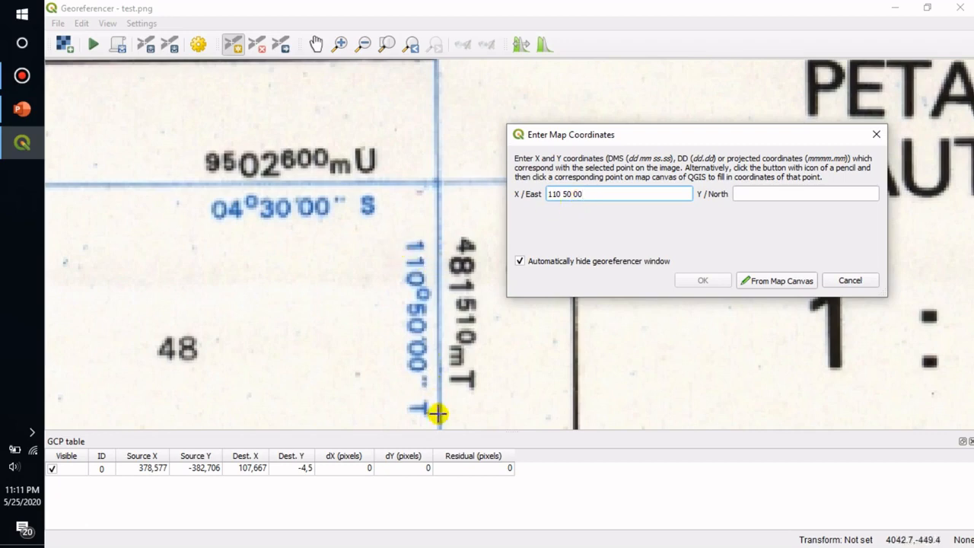
{"action": "left_click", "coordinate": [755, 192]}
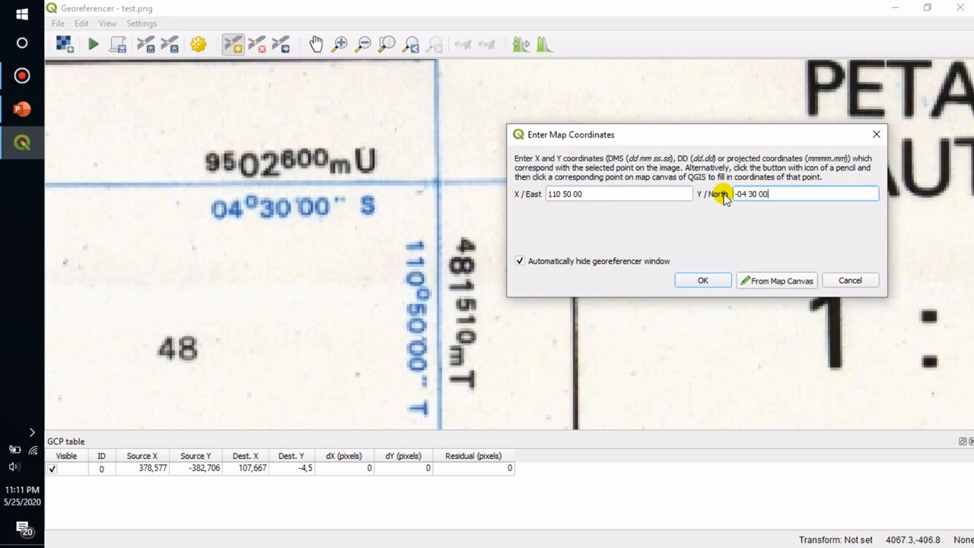
{"action": "left_click", "coordinate": [704, 280]}
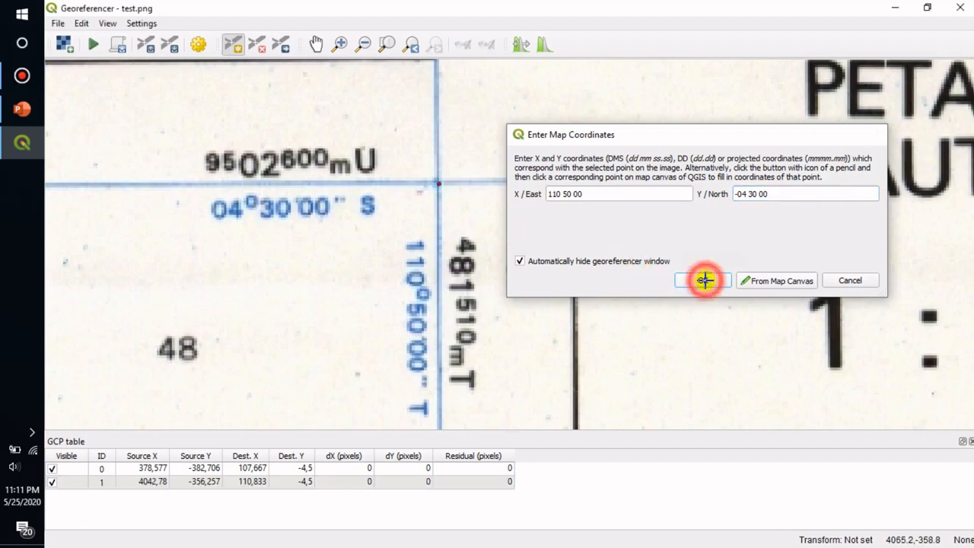
{"action": "scroll", "coordinate": [515, 269], "scroll_direction": "down", "scroll_amount": 5}
{"action": "scroll", "coordinate": [507, 297], "scroll_direction": "up", "scroll_amount": 3}
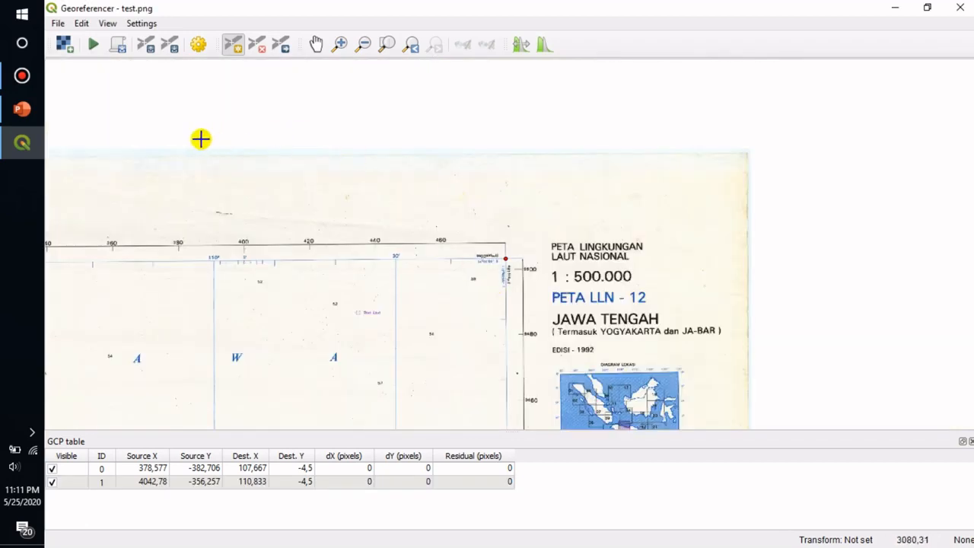
- Place a third ground control point on the blue grid-line intersection at the map frame's southeast corner
{"action": "left_click", "coordinate": [315, 43]}
{"action": "left_click_drag", "start_coordinate": [528, 404], "coordinate": [530, 56]}
{"action": "left_click_drag", "start_coordinate": [535, 342], "coordinate": [534, 63]}
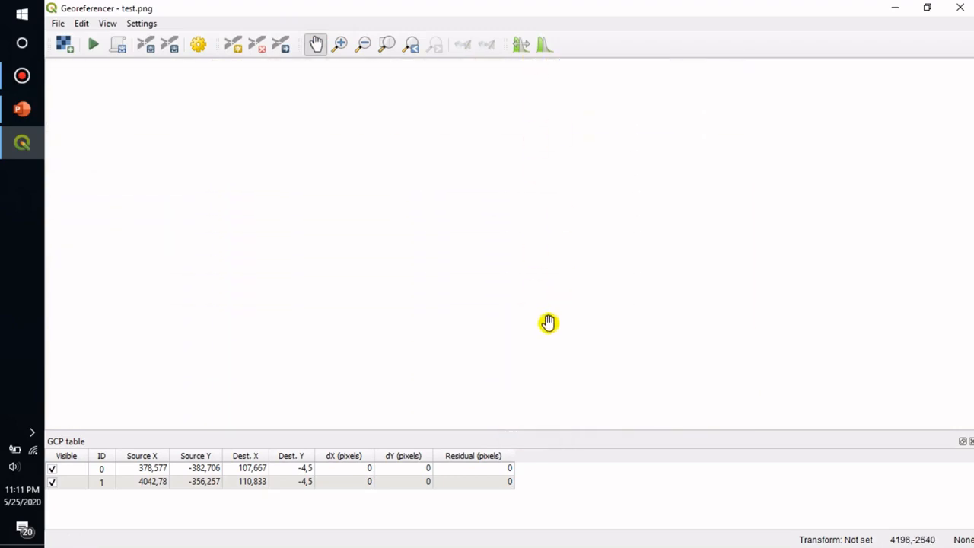
{"action": "left_click_drag", "start_coordinate": [539, 380], "coordinate": [541, 275]}
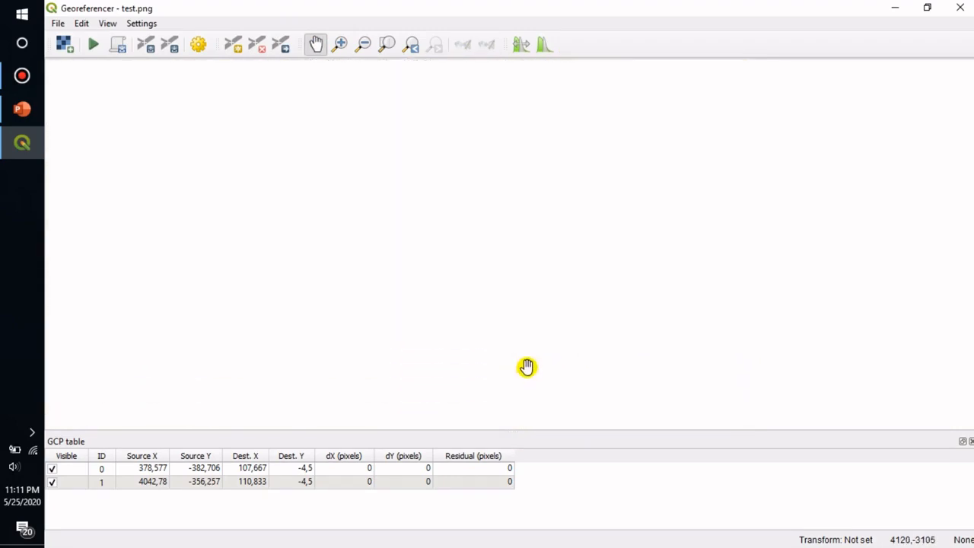
{"action": "left_click_drag", "start_coordinate": [532, 367], "coordinate": [568, 235]}
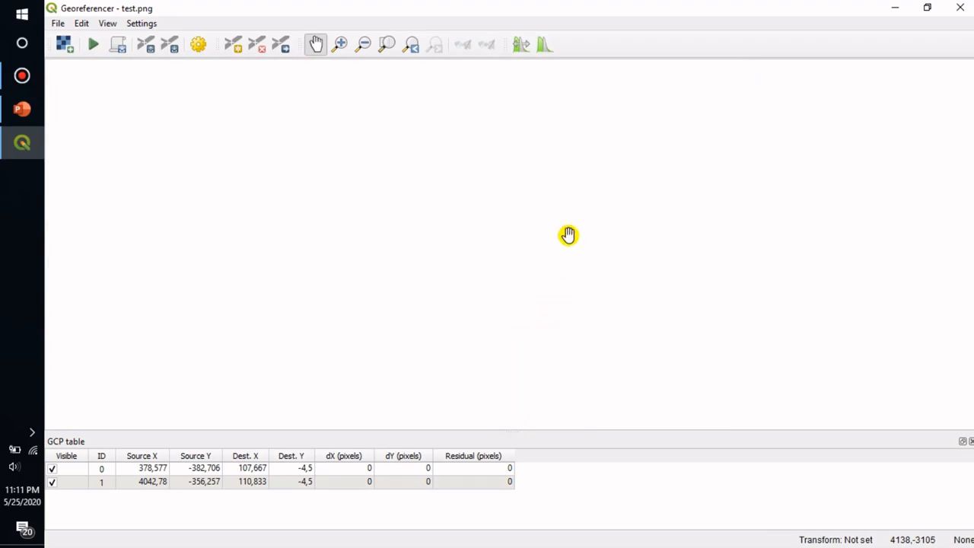
{"action": "left_click_drag", "start_coordinate": [528, 385], "coordinate": [545, 170]}
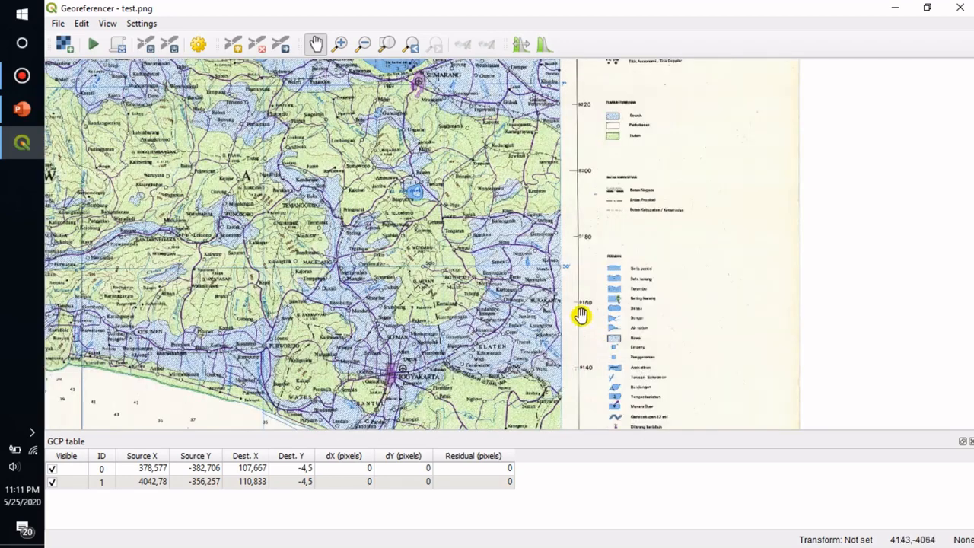
{"action": "left_click_drag", "start_coordinate": [585, 398], "coordinate": [634, 195]}
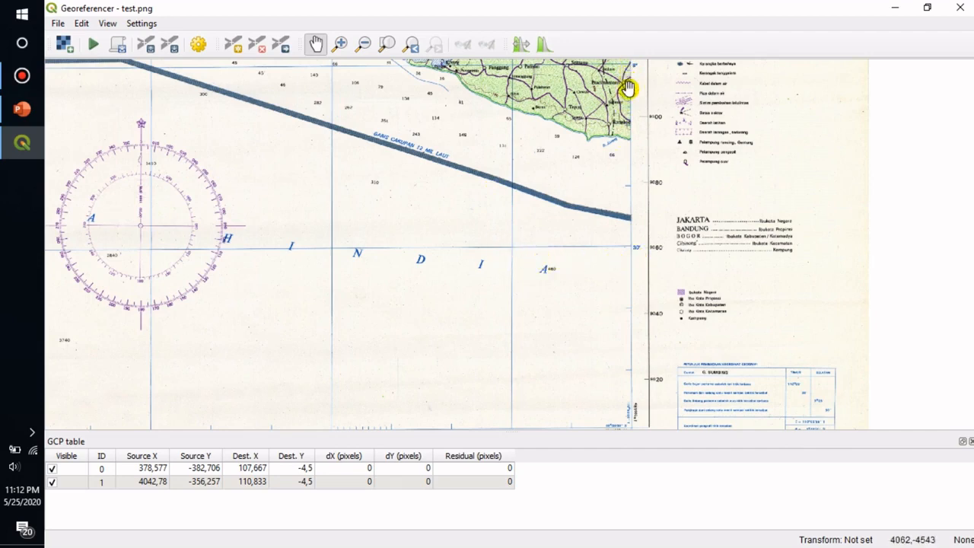
{"action": "left_click_drag", "start_coordinate": [627, 328], "coordinate": [691, 81]}
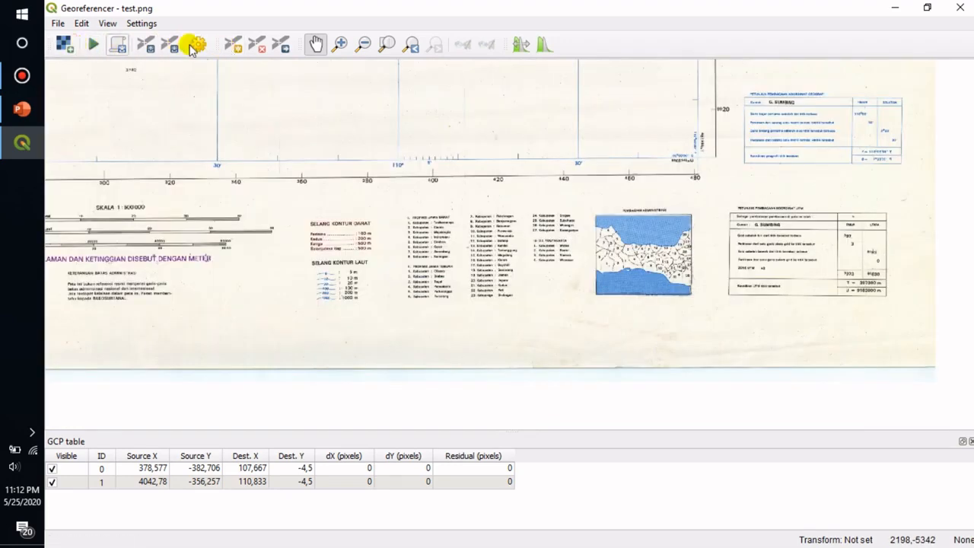
{"action": "left_click", "coordinate": [339, 44]}
{"action": "left_click_drag", "start_coordinate": [658, 90], "coordinate": [732, 191]}
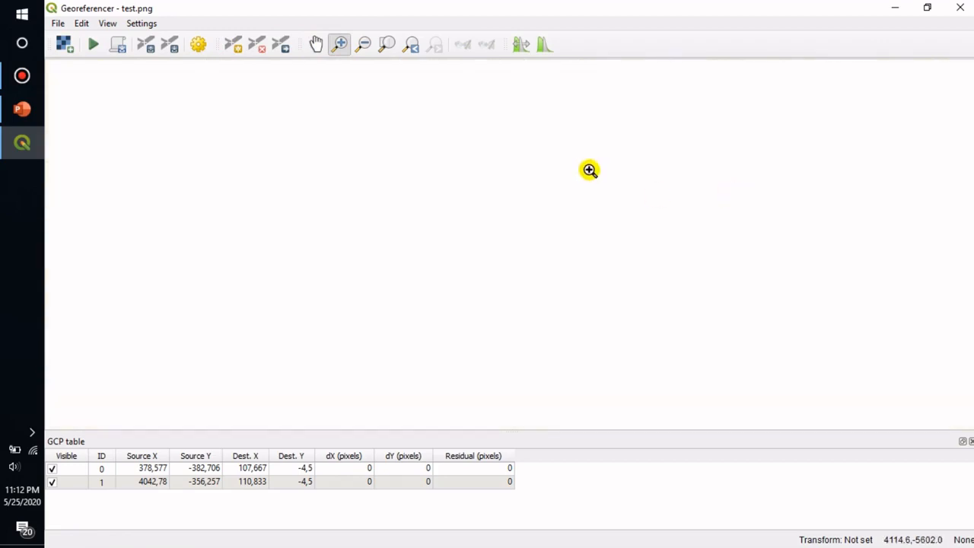
{"action": "left_click", "coordinate": [235, 44]}
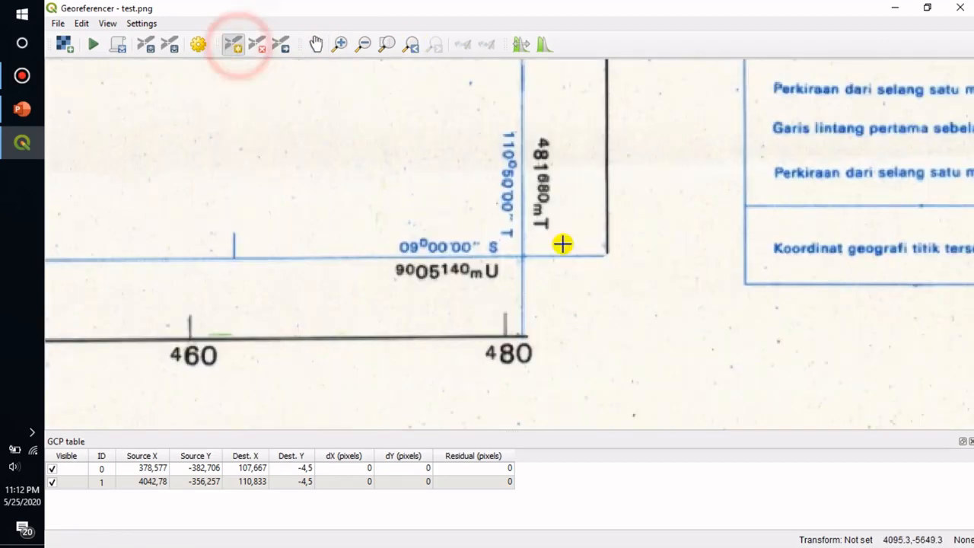
{"action": "left_click", "coordinate": [522, 256]}
- Assign the southeast corner point the map coordinates X/East 110 50 00 and Y/North -09 00 00
{"action": "left_click", "coordinate": [583, 191]}
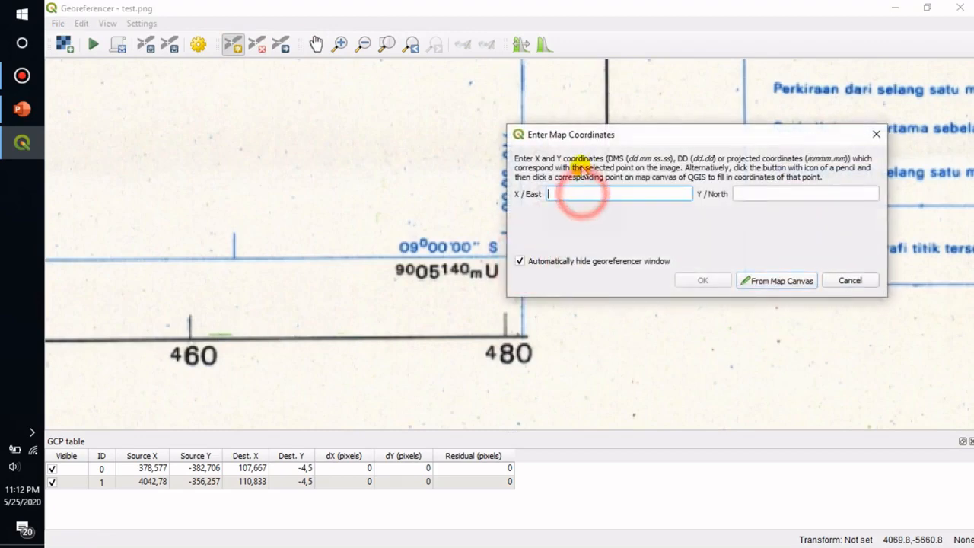
{"action": "left_click_drag", "start_coordinate": [589, 138], "coordinate": [637, 235]}
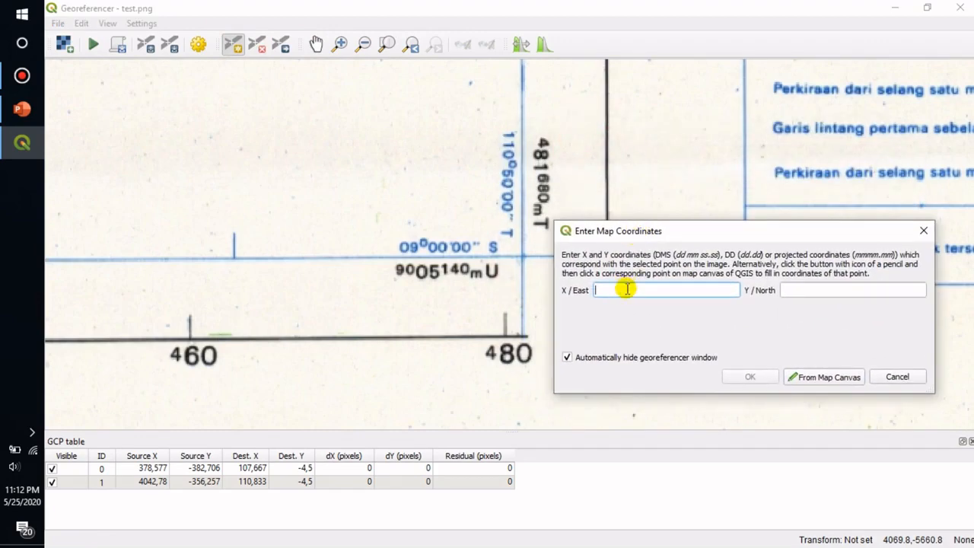
{"action": "left_click", "coordinate": [627, 289]}
{"action": "key", "text": "Tab"}
{"action": "type", "text": "-"}
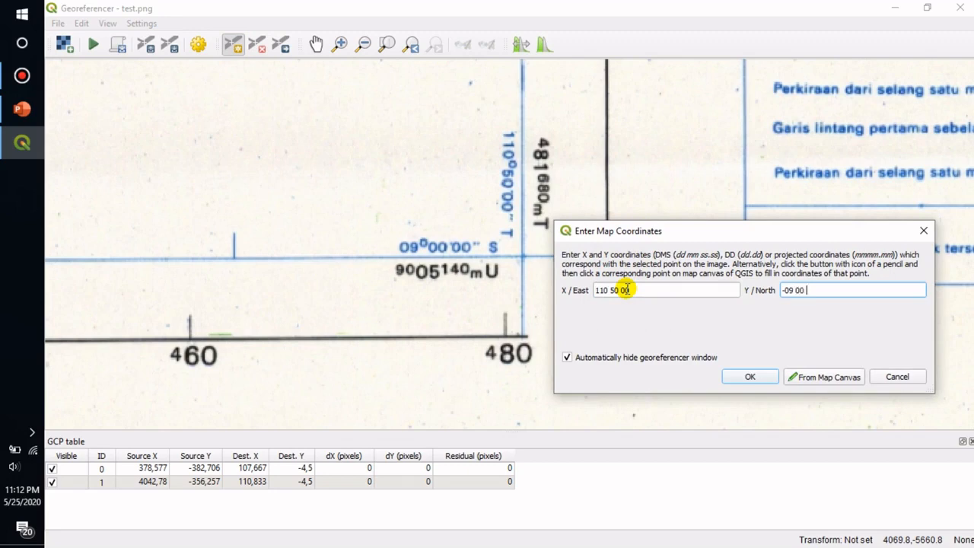
{"action": "left_click", "coordinate": [736, 376]}
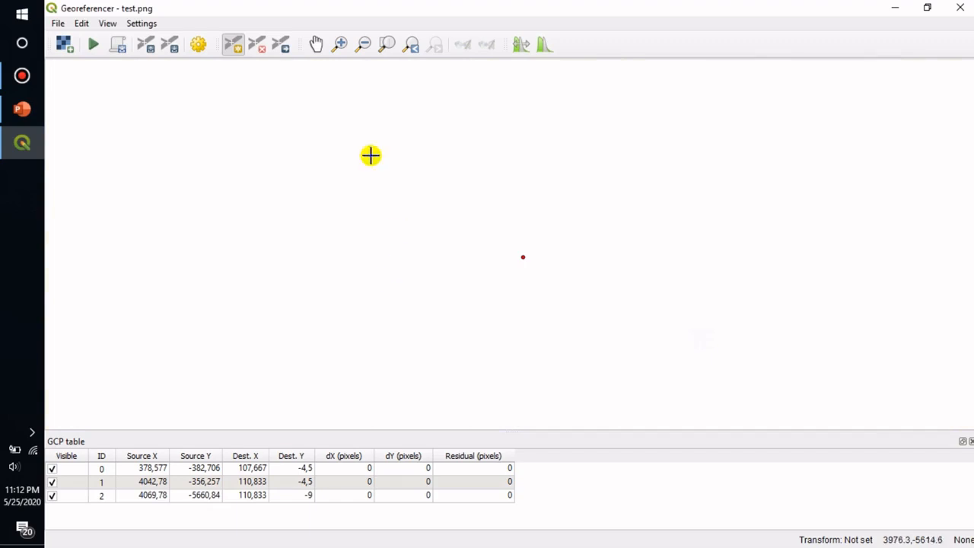
- Place a fourth ground control point on the blue grid-line intersection at the map frame's southwest corner
{"action": "left_click", "coordinate": [363, 44]}
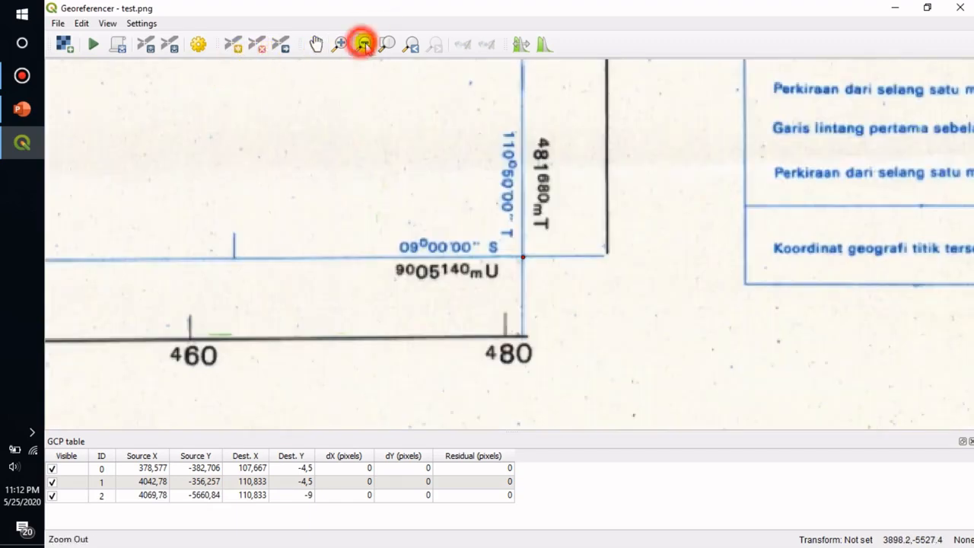
{"action": "left_click", "coordinate": [420, 219]}
{"action": "left_click", "coordinate": [439, 255]}
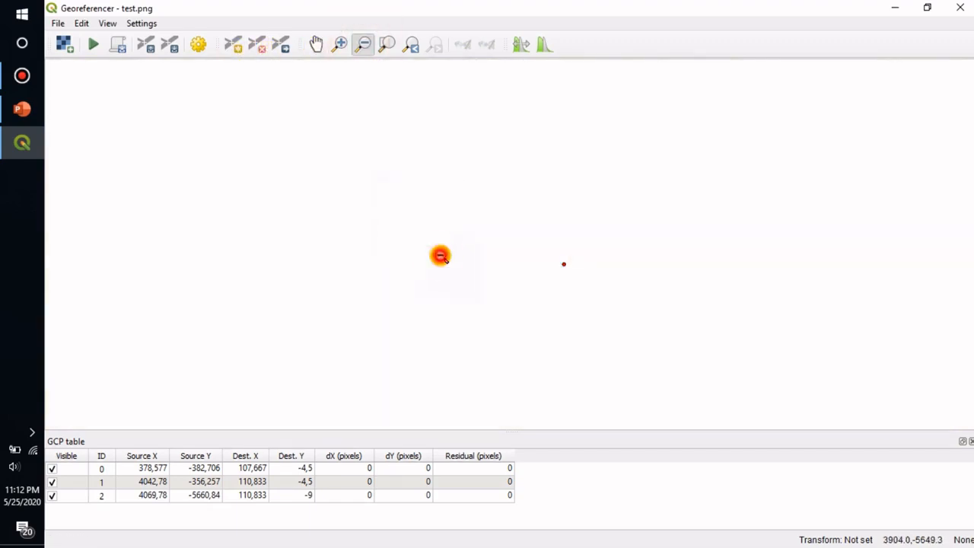
{"action": "left_click", "coordinate": [318, 44]}
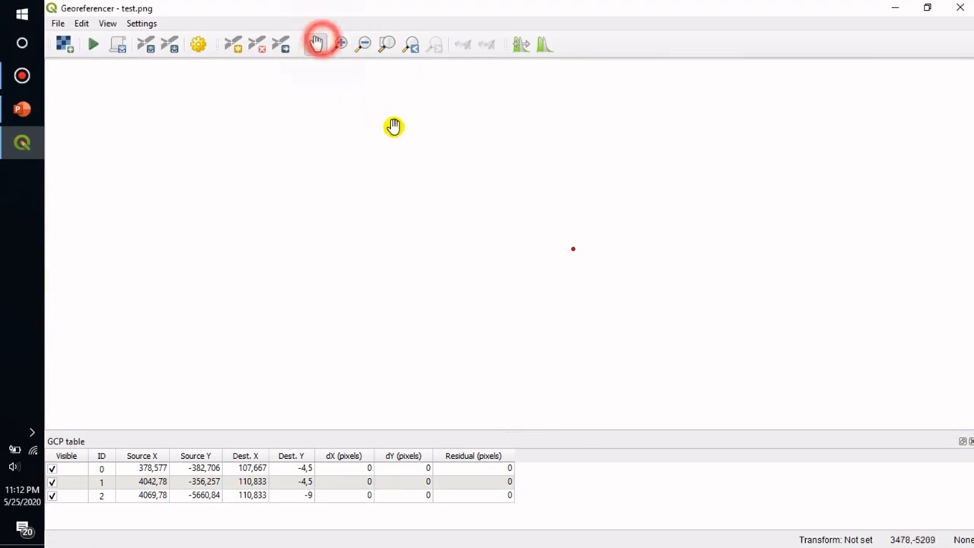
{"action": "left_click_drag", "start_coordinate": [312, 189], "coordinate": [646, 187]}
{"action": "left_click_drag", "start_coordinate": [385, 222], "coordinate": [549, 272]}
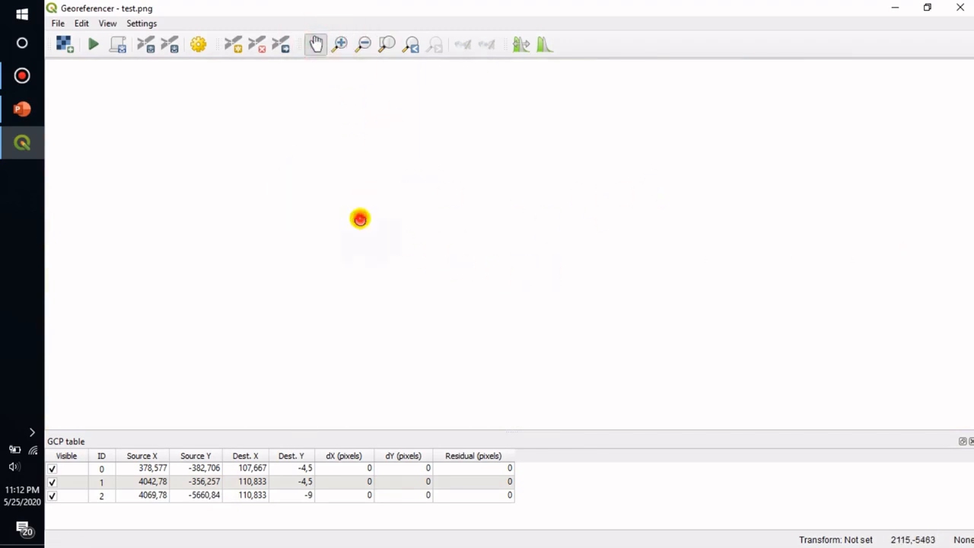
{"action": "left_click_drag", "start_coordinate": [359, 218], "coordinate": [530, 244]}
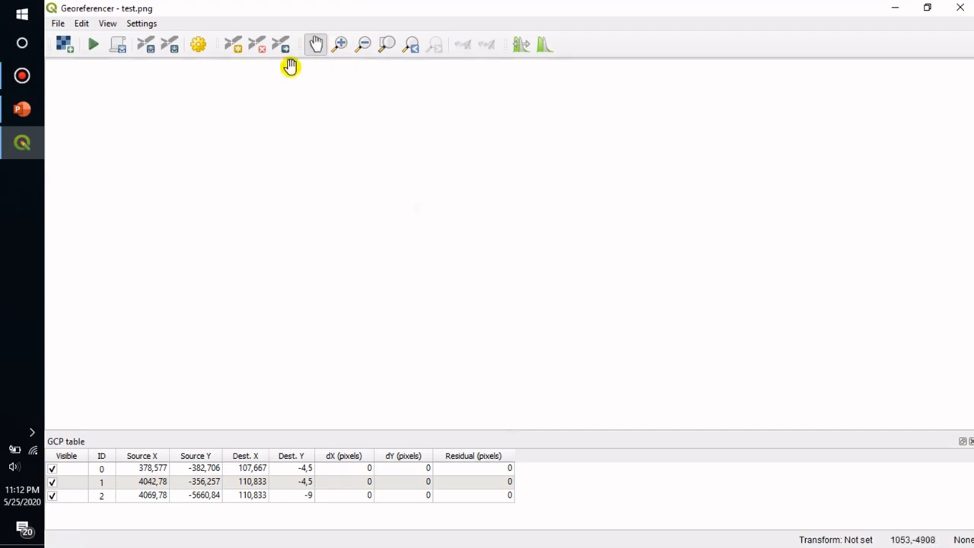
{"action": "left_click", "coordinate": [361, 47]}
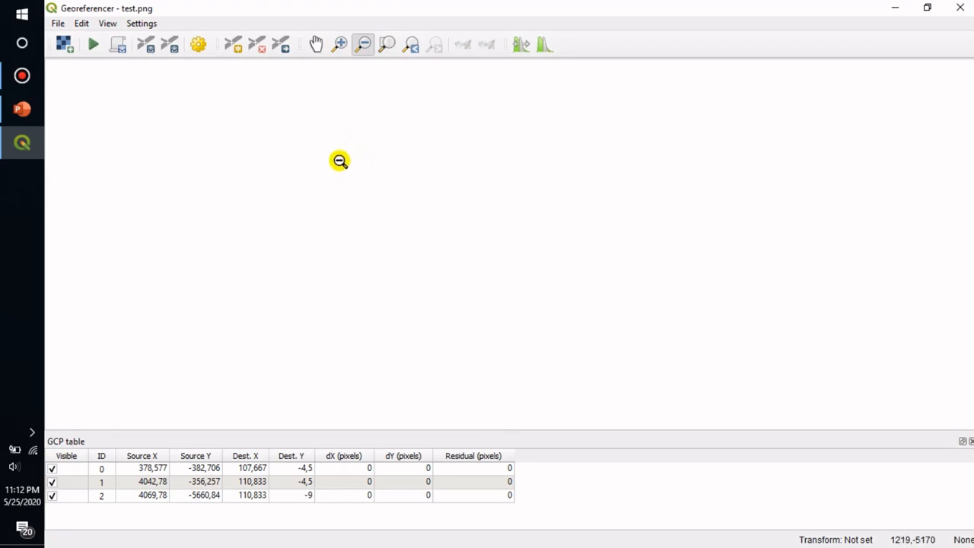
{"action": "left_click", "coordinate": [295, 78]}
{"action": "left_click", "coordinate": [206, 213]}
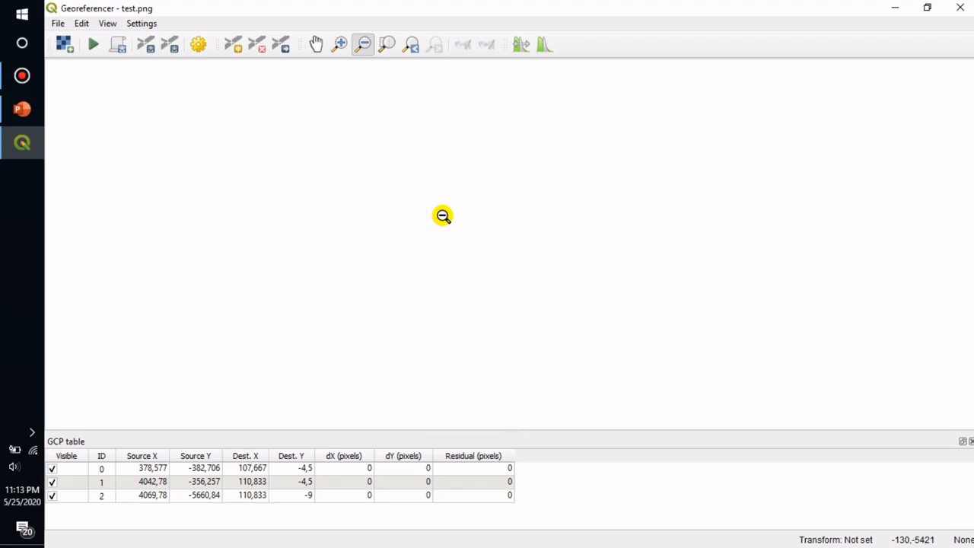
{"action": "left_click", "coordinate": [443, 216]}
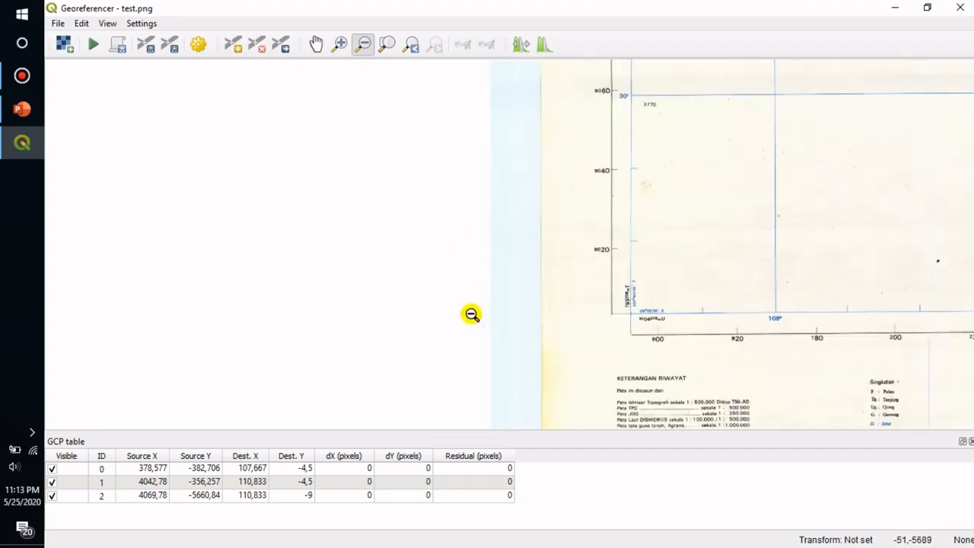
{"action": "left_click", "coordinate": [339, 44]}
{"action": "left_click_drag", "start_coordinate": [607, 283], "coordinate": [684, 333]}
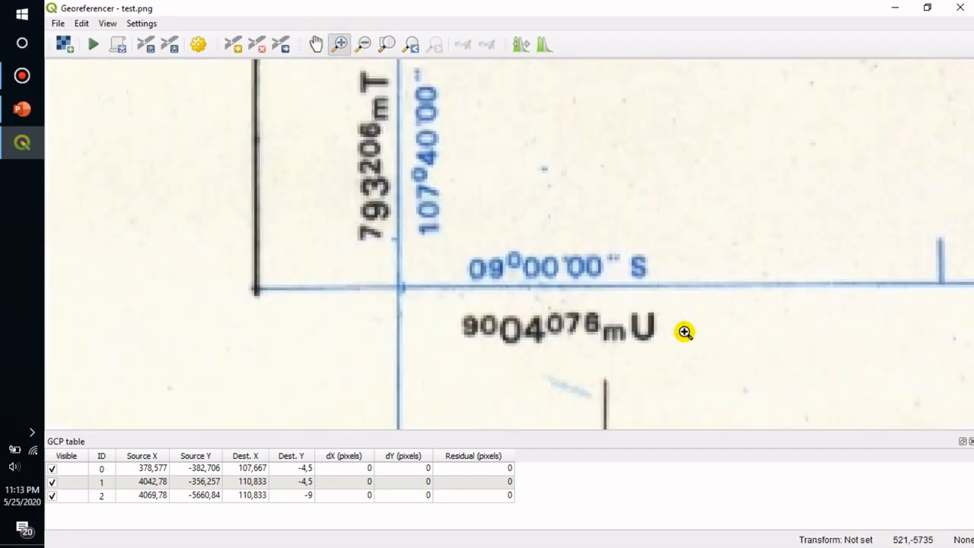
{"action": "left_click", "coordinate": [232, 43]}
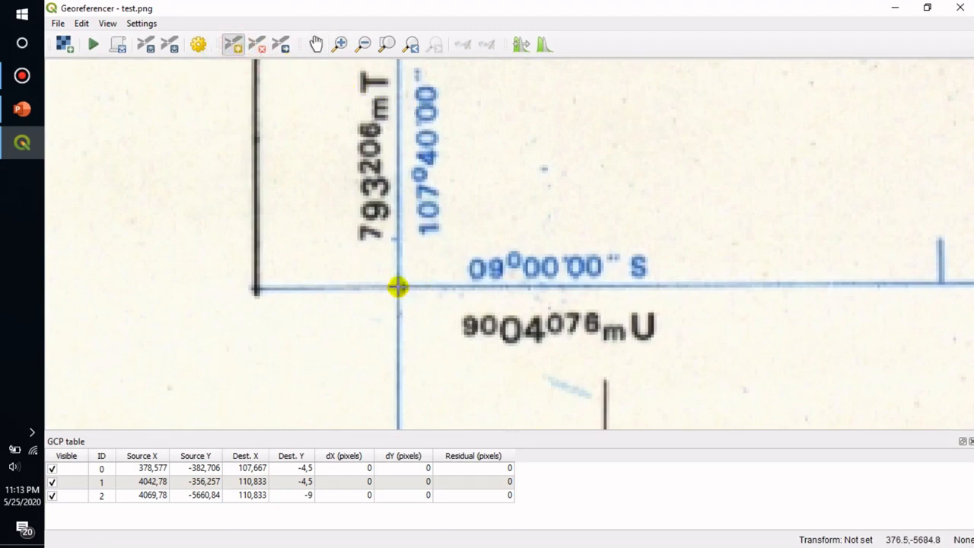
{"action": "left_click", "coordinate": [398, 286]}
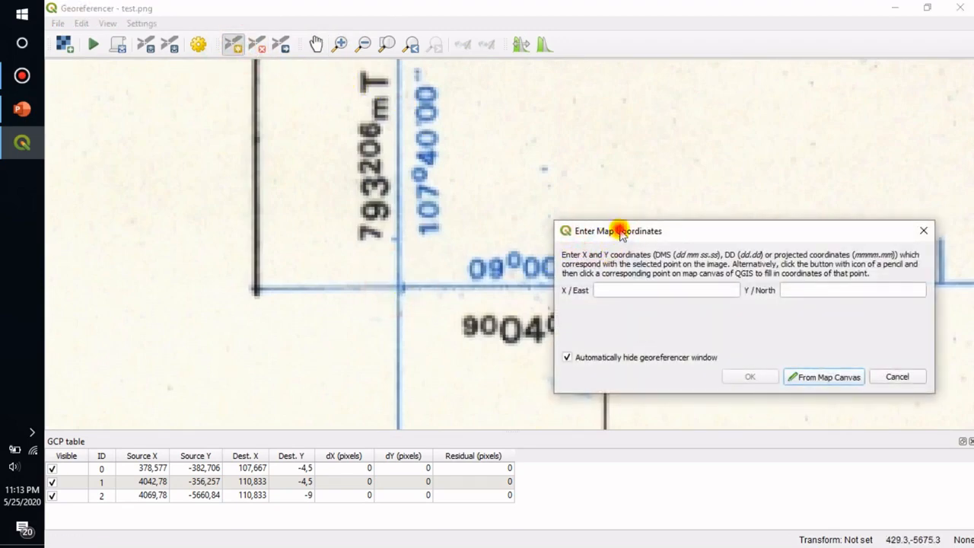
- Assign the southwest corner point the map coordinates X/East 107 40 00 and Y/North -09 00 00
{"action": "left_click_drag", "start_coordinate": [620, 234], "coordinate": [636, 89]}
{"action": "left_click", "coordinate": [634, 148]}
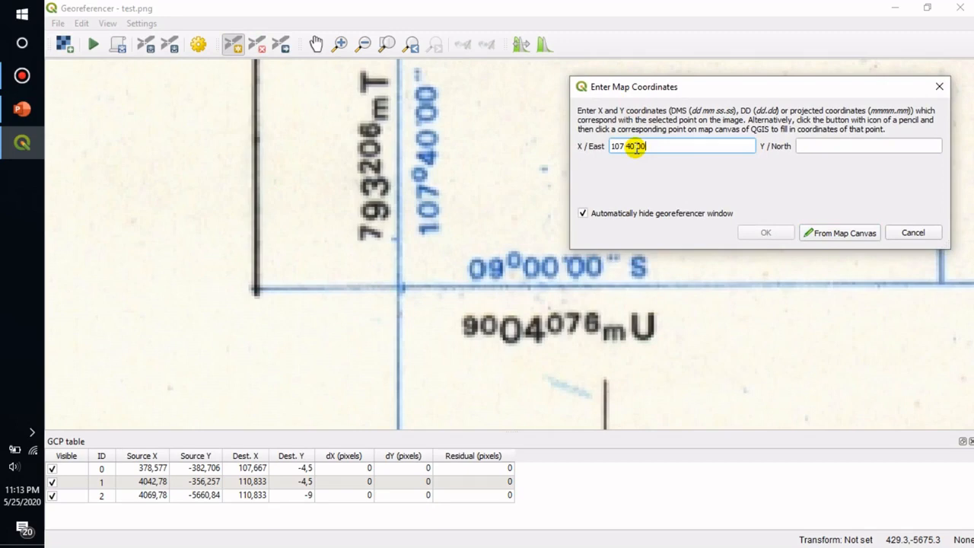
{"action": "key", "text": "Tab"}
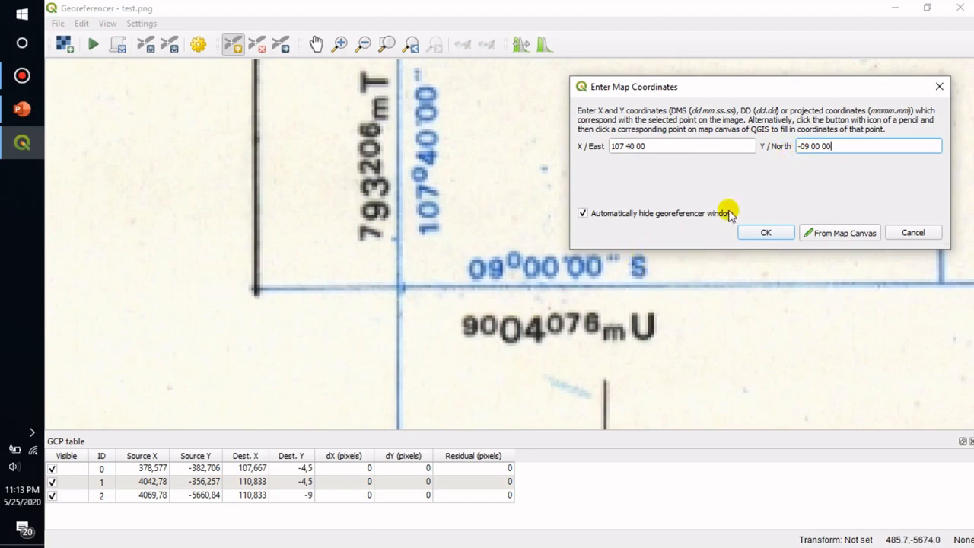
{"action": "left_click", "coordinate": [801, 145]}
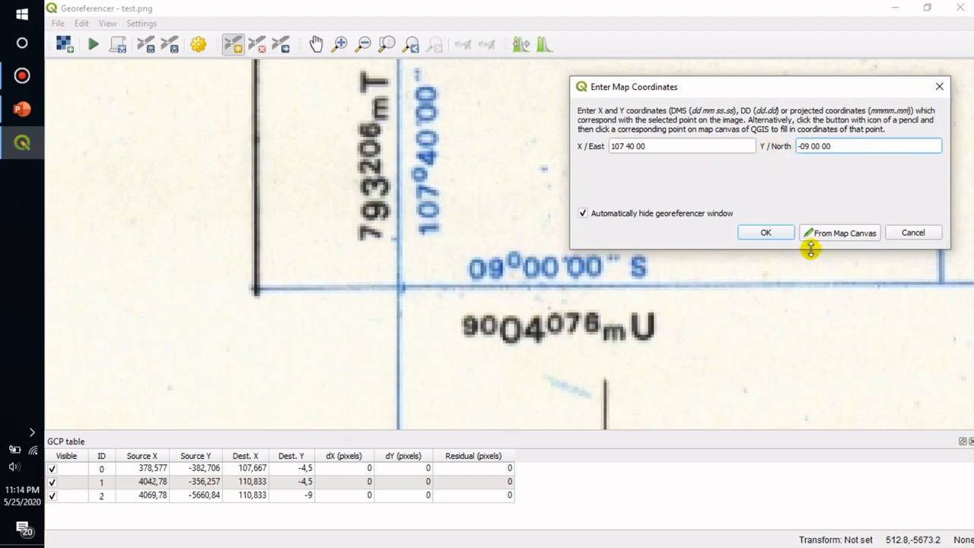
{"action": "left_click", "coordinate": [766, 233]}
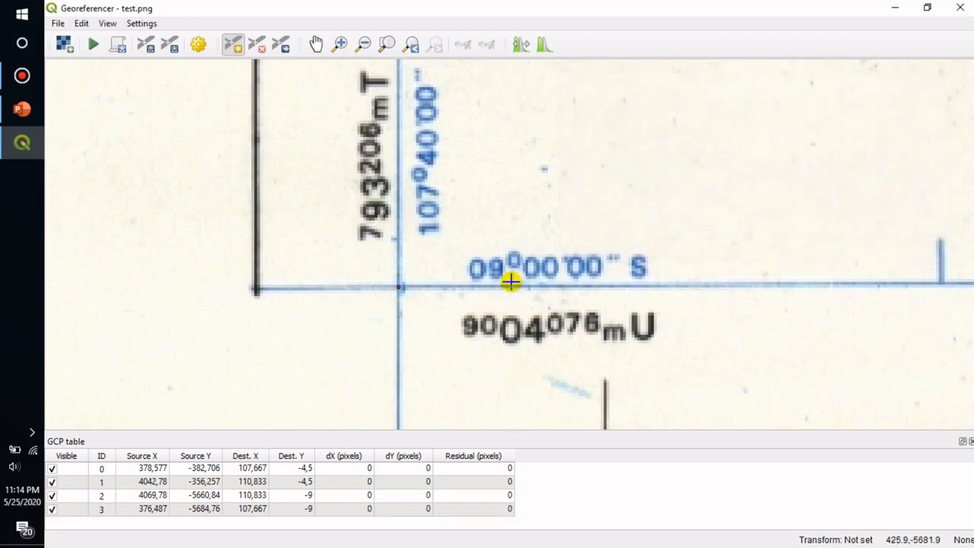
- In the transformation settings, set the output raster to test_modified.tif inside a new folder named recitifikasi within Rectifikasi
{"action": "left_click", "coordinate": [196, 47]}
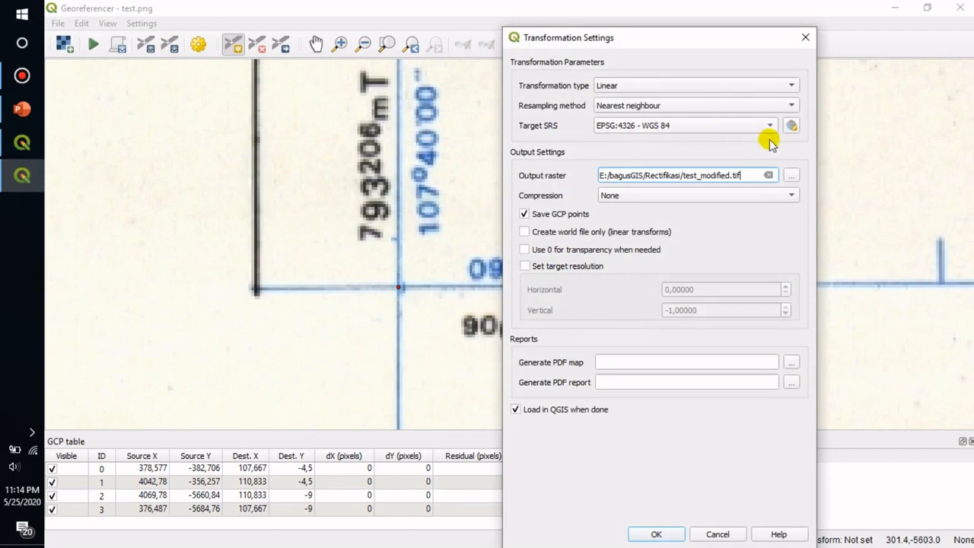
{"action": "left_click", "coordinate": [794, 176]}
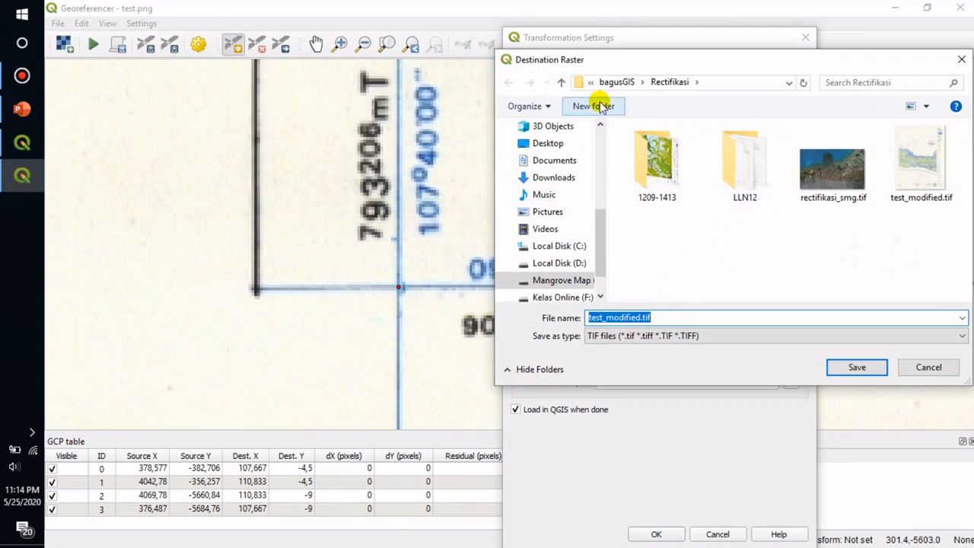
{"action": "left_click", "coordinate": [600, 107]}
{"action": "type", "text": "recitifikasi"}
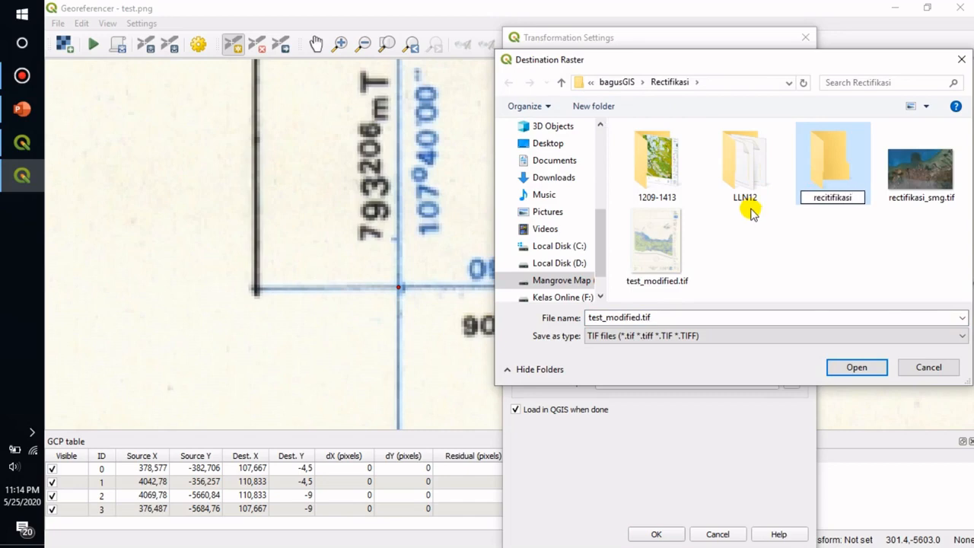
{"action": "left_click", "coordinate": [811, 252]}
{"action": "double_click", "coordinate": [830, 163]}
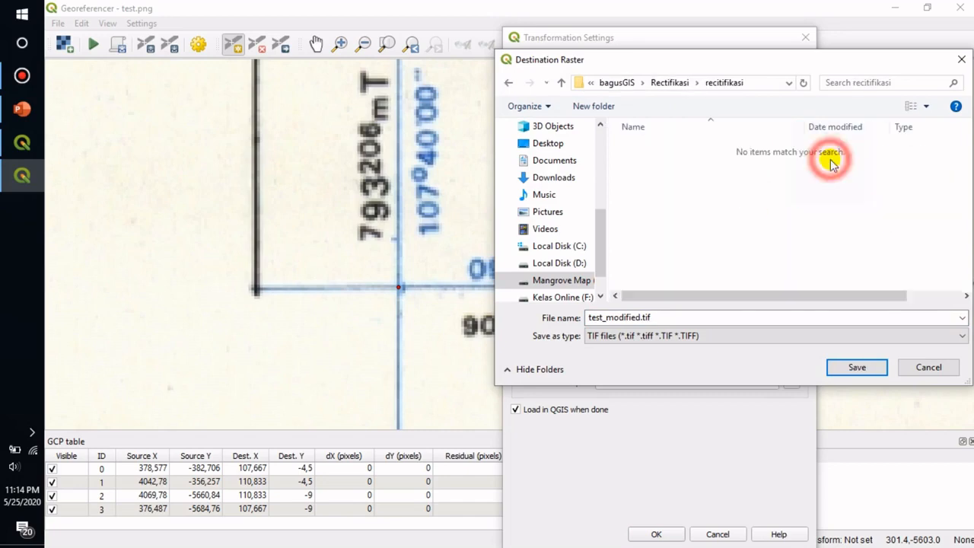
{"action": "left_click", "coordinate": [852, 368]}
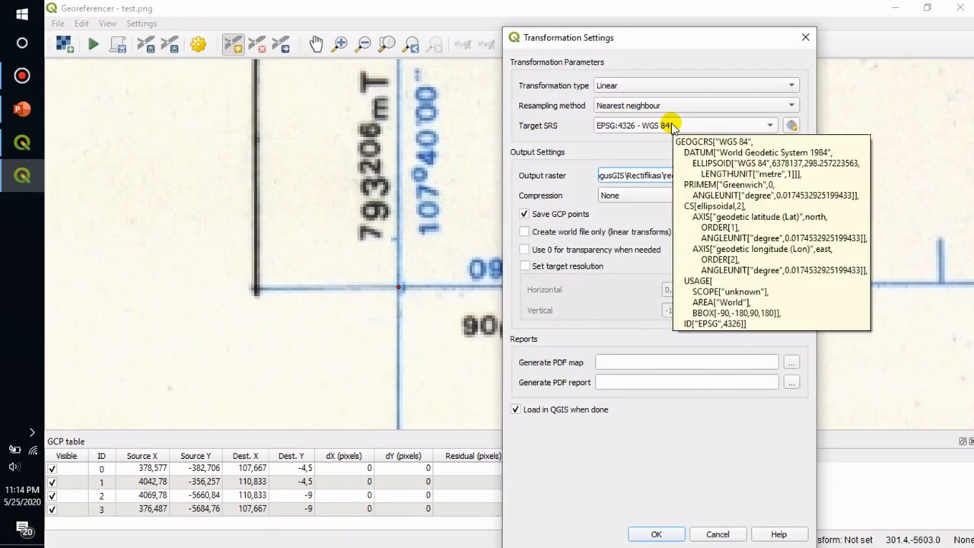
- Choose WGS 84 (EPSG:4326) as the target coordinate reference system for the transformation
{"action": "left_click", "coordinate": [672, 127]}
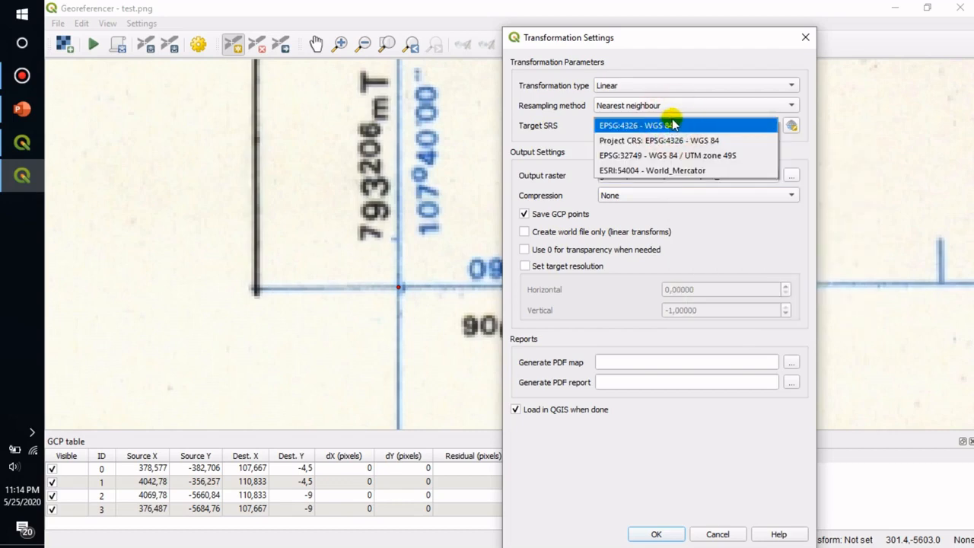
{"action": "left_click", "coordinate": [792, 127]}
{"action": "left_click", "coordinate": [792, 126]}
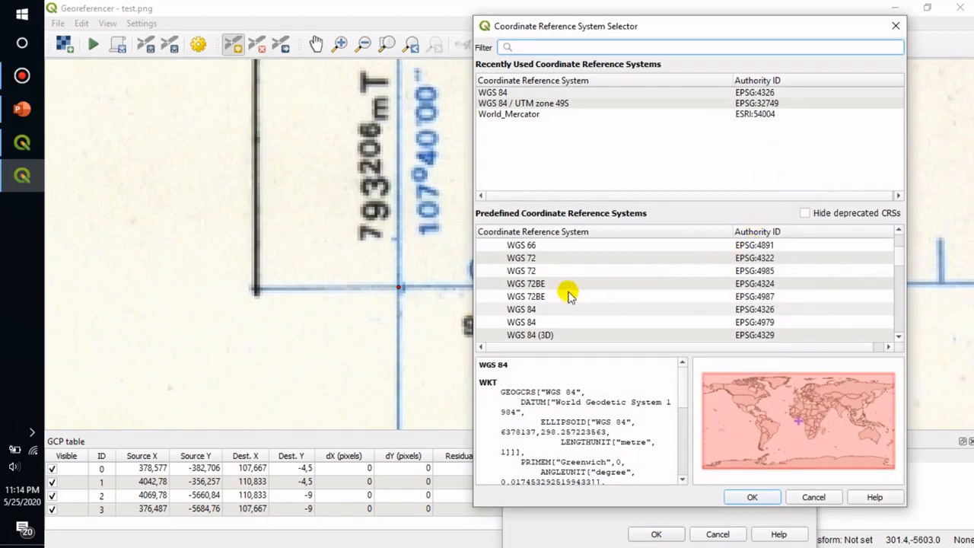
{"action": "scroll", "coordinate": [526, 265], "scroll_direction": "down", "scroll_amount": 5}
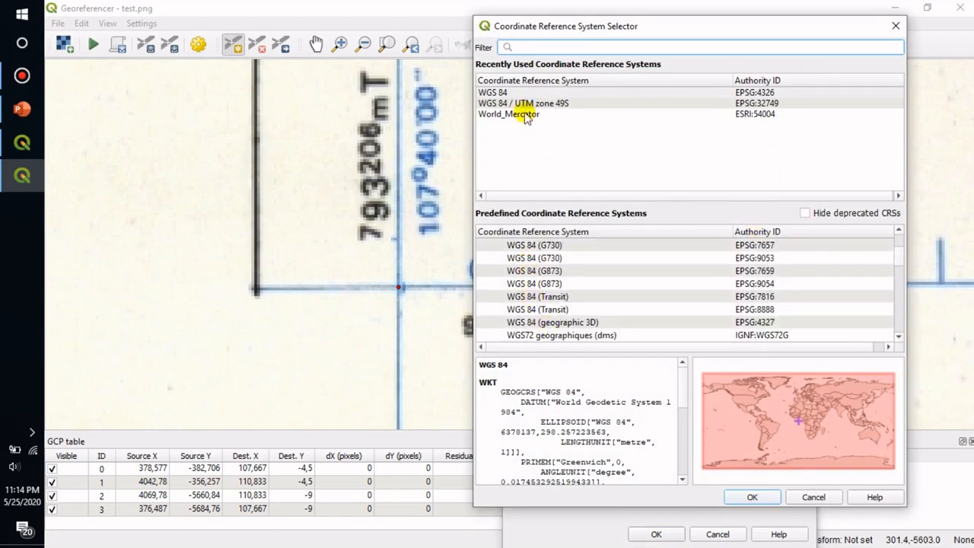
{"action": "left_click", "coordinate": [503, 92]}
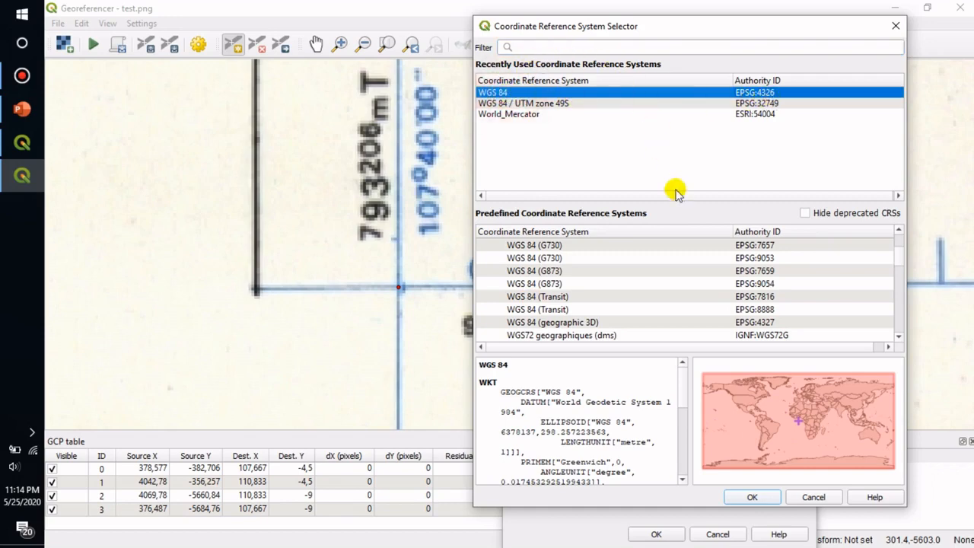
{"action": "left_click", "coordinate": [751, 496]}
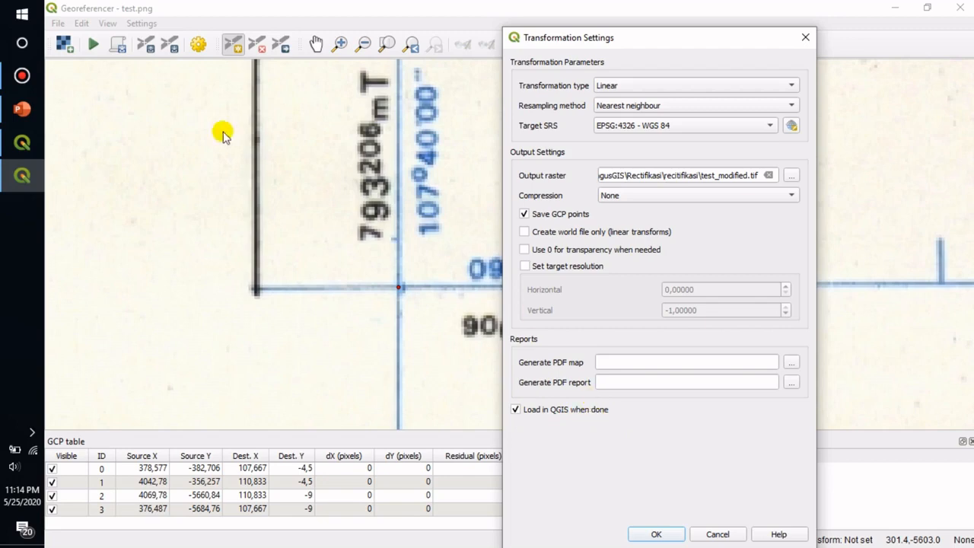
- Run the georeferencing with the configured linear transformation settings and return to the main project window
{"action": "mouse_move", "coordinate": [25, 143]}
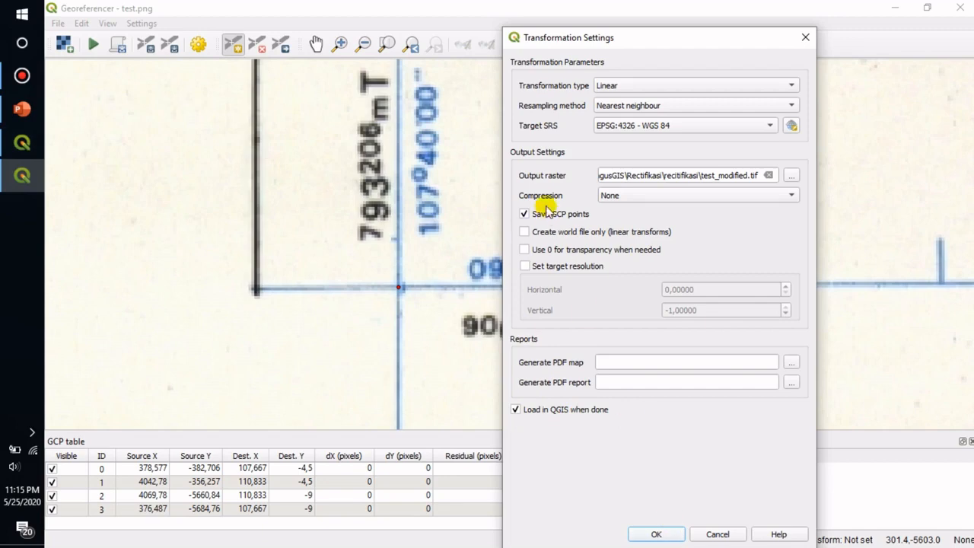
{"action": "left_click", "coordinate": [667, 536]}
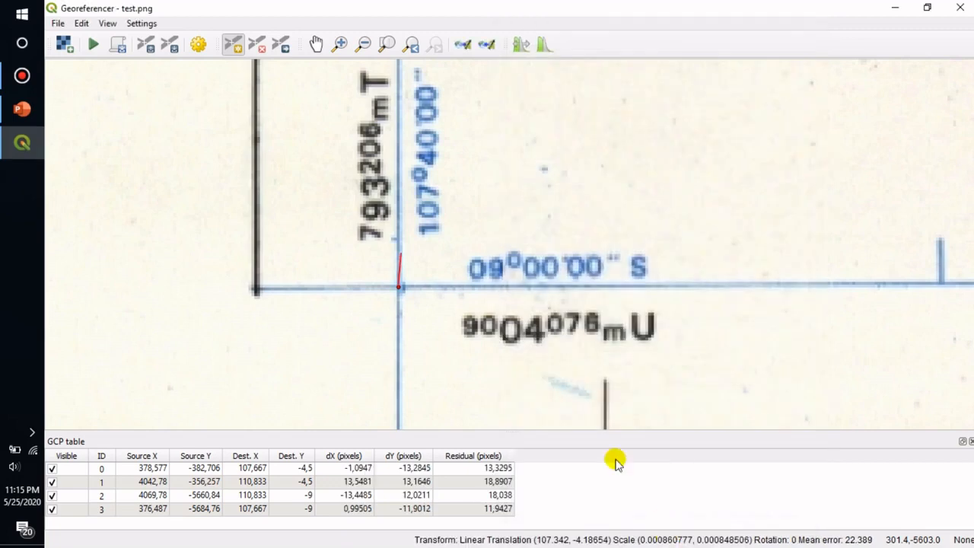
{"action": "left_click", "coordinate": [91, 43]}
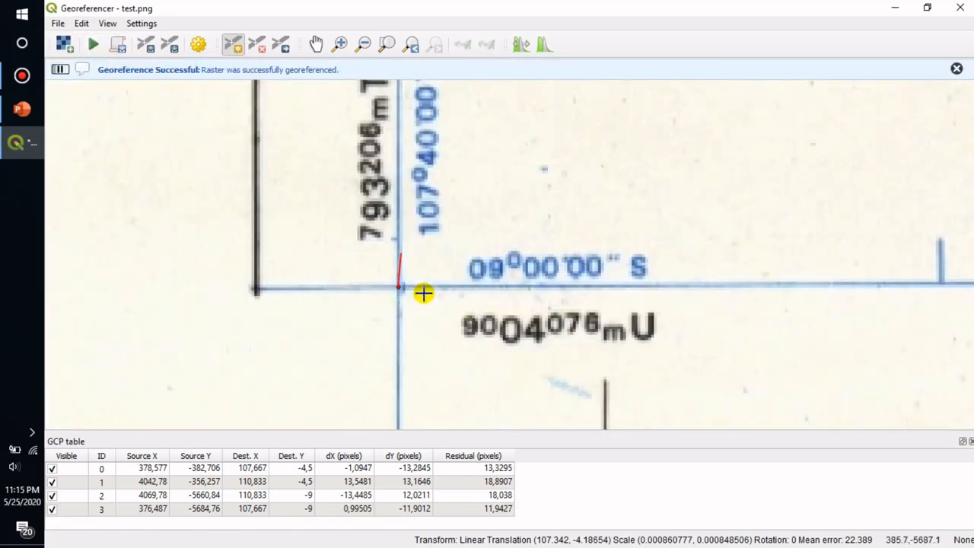
{"action": "left_click", "coordinate": [891, 9]}
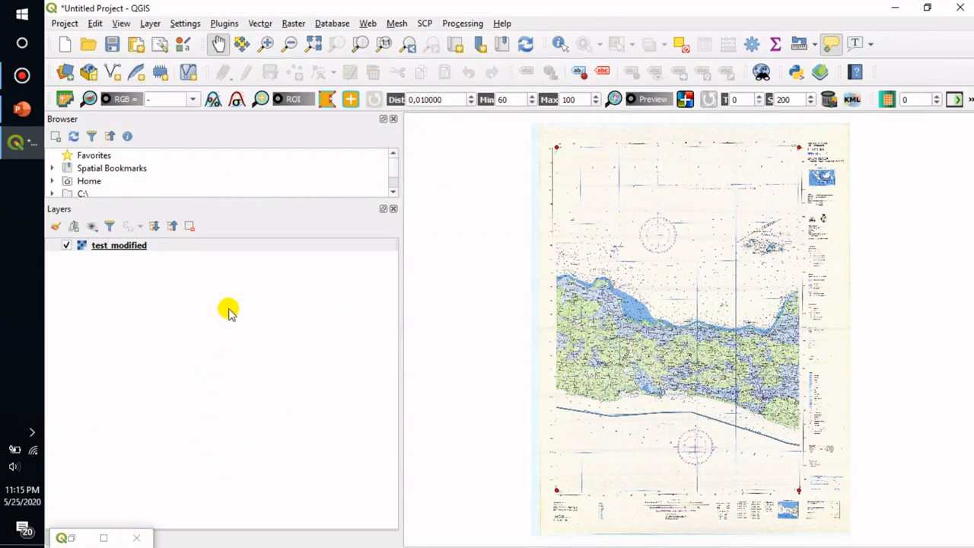
- Add the Google Earth Satelite XYZ tile basemap to the project as a layer
{"action": "left_click_drag", "start_coordinate": [218, 200], "coordinate": [220, 254]}
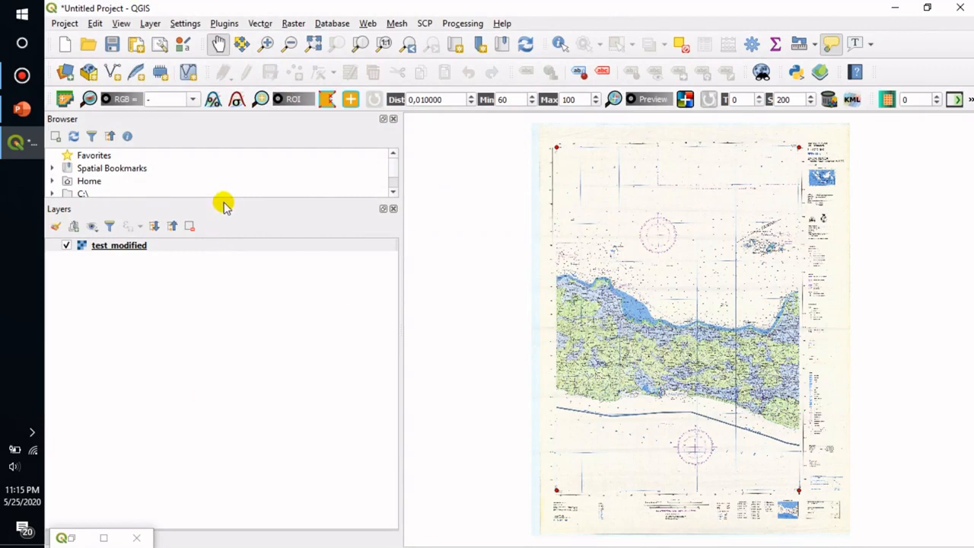
{"action": "left_click_drag", "start_coordinate": [224, 200], "coordinate": [224, 206]}
{"action": "left_click", "coordinate": [393, 192]}
{"action": "left_click", "coordinate": [394, 192]}
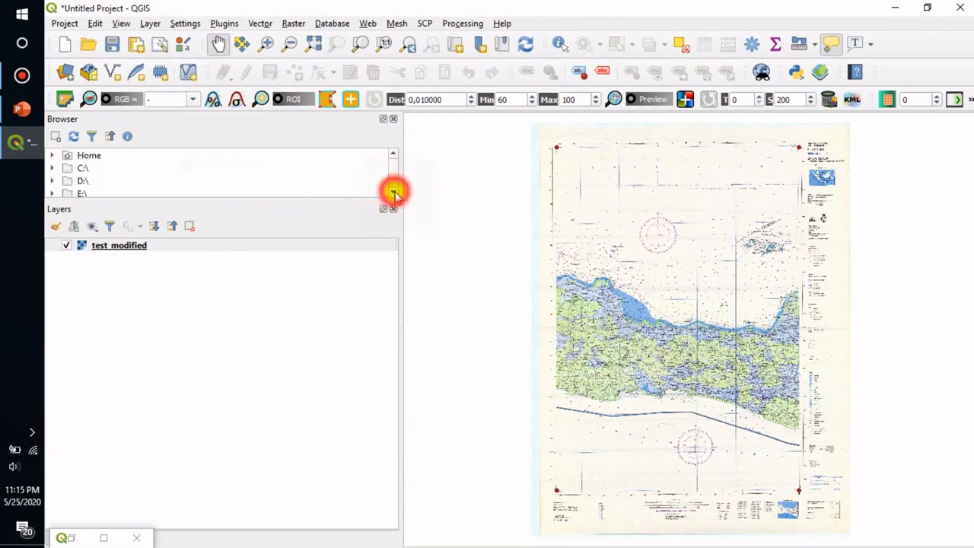
{"action": "left_click", "coordinate": [393, 191]}
{"action": "left_click", "coordinate": [394, 191]}
{"action": "left_click", "coordinate": [393, 192]}
{"action": "left_click", "coordinate": [394, 191]}
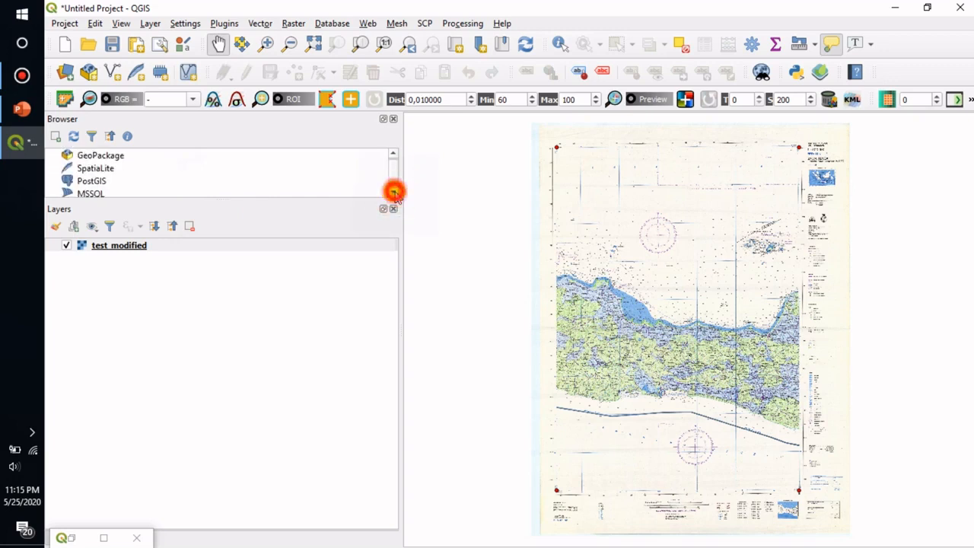
{"action": "left_click", "coordinate": [394, 191]}
{"action": "left_click", "coordinate": [394, 192]}
{"action": "left_click", "coordinate": [393, 191]}
{"action": "left_click", "coordinate": [393, 192]}
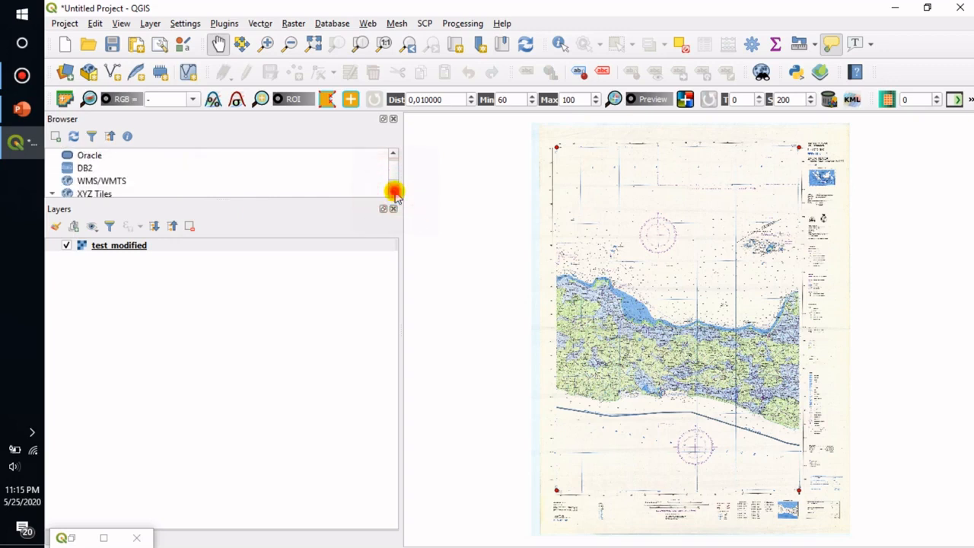
{"action": "left_click", "coordinate": [393, 191]}
{"action": "left_click", "coordinate": [393, 192]}
{"action": "left_click", "coordinate": [393, 192]}
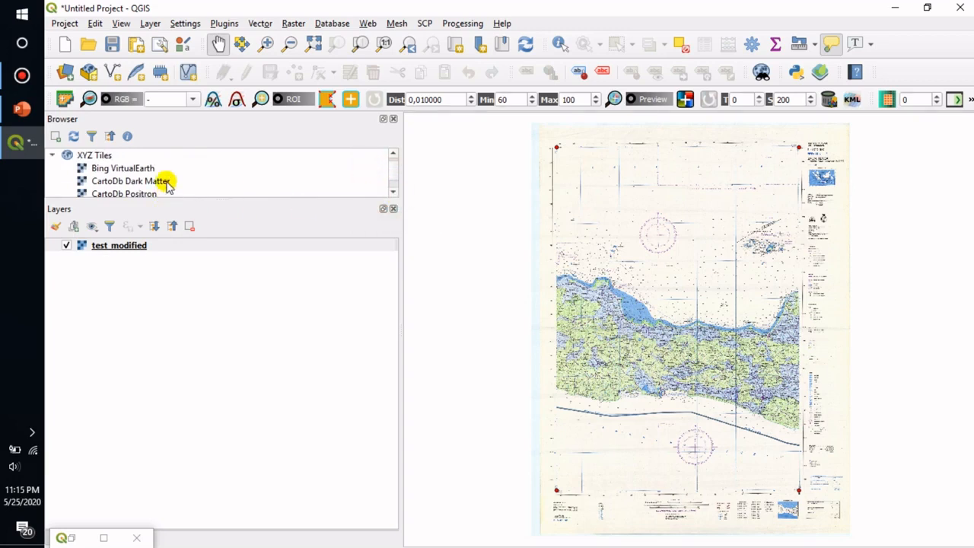
{"action": "left_click", "coordinate": [394, 192]}
{"action": "left_click", "coordinate": [393, 193]}
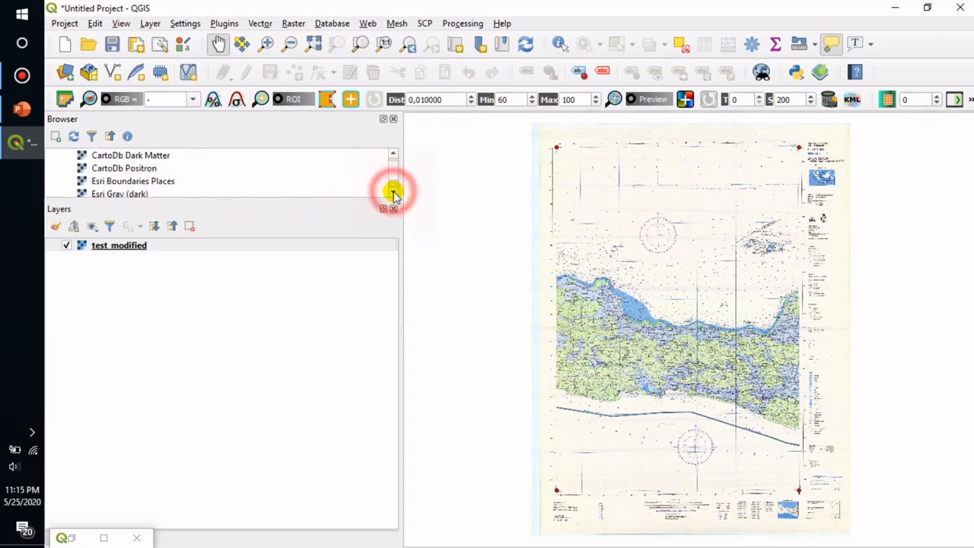
{"action": "left_click", "coordinate": [393, 192]}
{"action": "left_click", "coordinate": [393, 192]}
{"action": "left_click", "coordinate": [393, 192]}
{"action": "left_click", "coordinate": [393, 192]}
{"action": "left_click", "coordinate": [394, 193]}
{"action": "left_click", "coordinate": [393, 192]}
{"action": "left_click", "coordinate": [393, 192]}
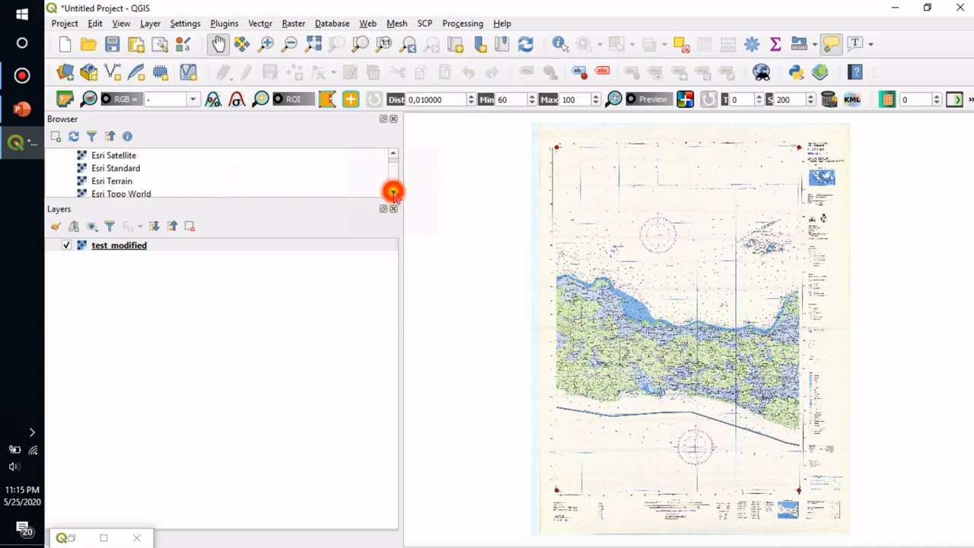
{"action": "left_click", "coordinate": [394, 193]}
{"action": "left_click", "coordinate": [394, 193]}
{"action": "left_click", "coordinate": [393, 192]}
{"action": "left_click", "coordinate": [158, 183]}
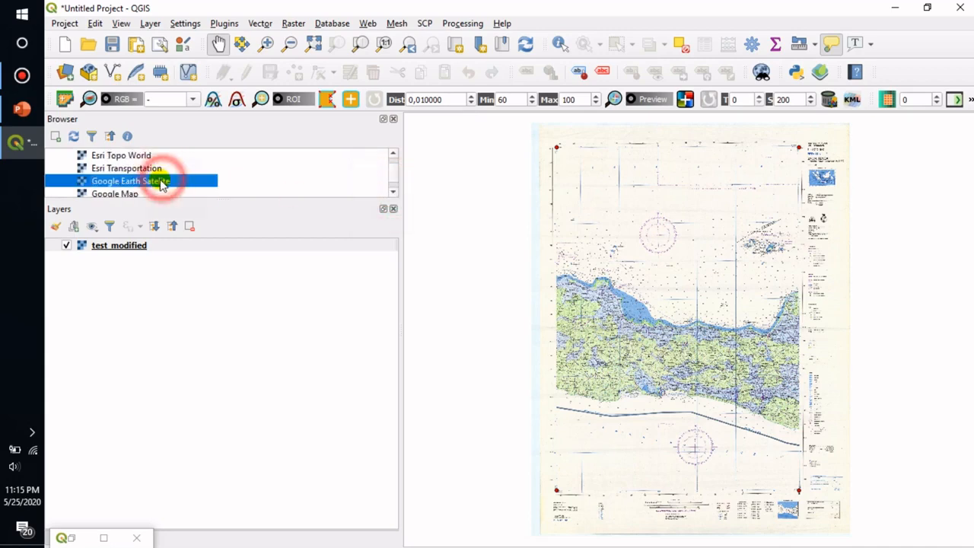
{"action": "double_click", "coordinate": [156, 181]}
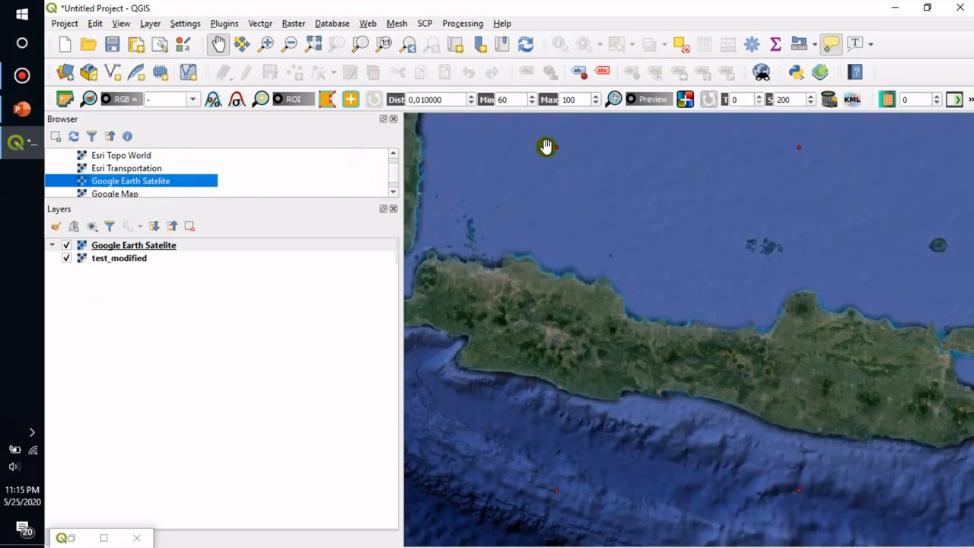
{"action": "left_click", "coordinate": [130, 259]}
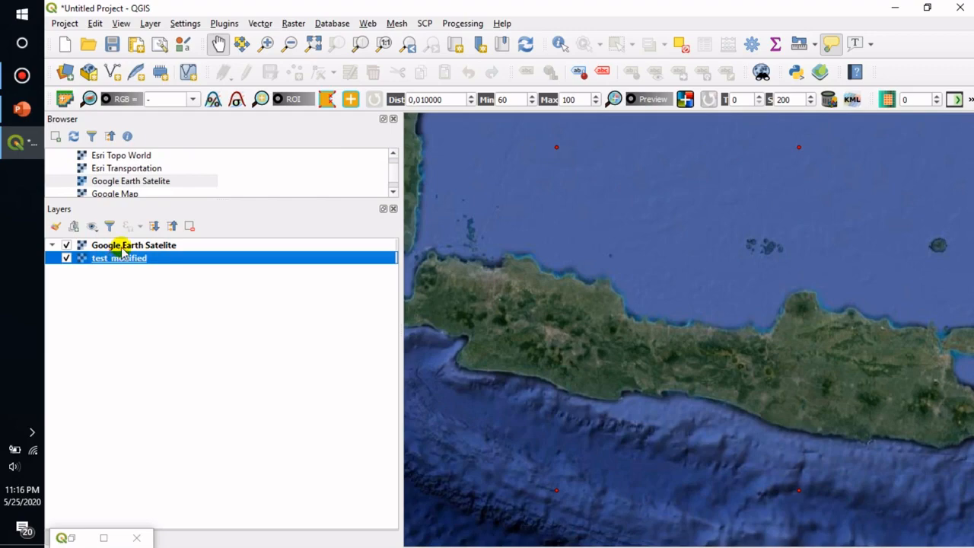
{"action": "left_click", "coordinate": [120, 245]}
{"action": "double_click", "coordinate": [121, 246]}
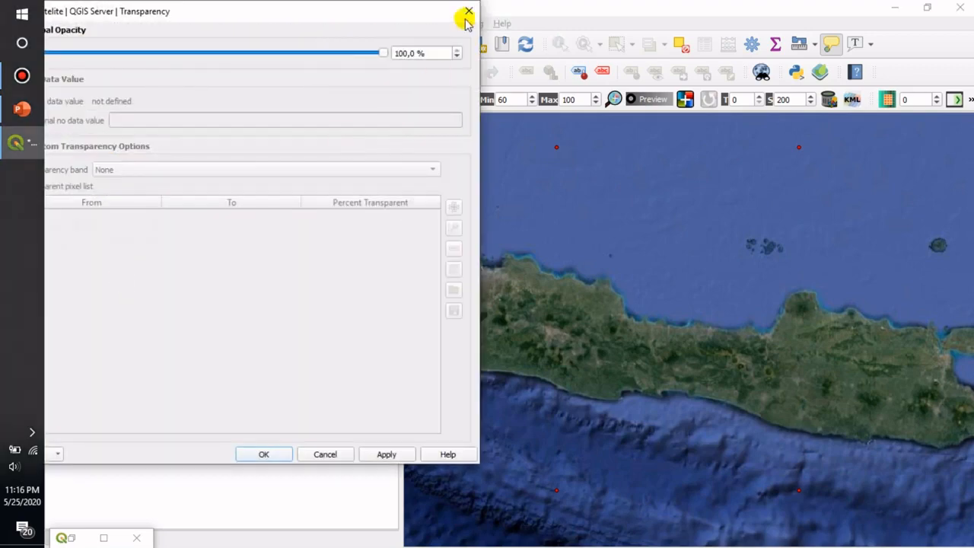
{"action": "left_click", "coordinate": [467, 14]}
- Move the Google Earth Satelite layer beneath test_modified in the layer order
{"action": "left_click_drag", "start_coordinate": [140, 245], "coordinate": [134, 279]}
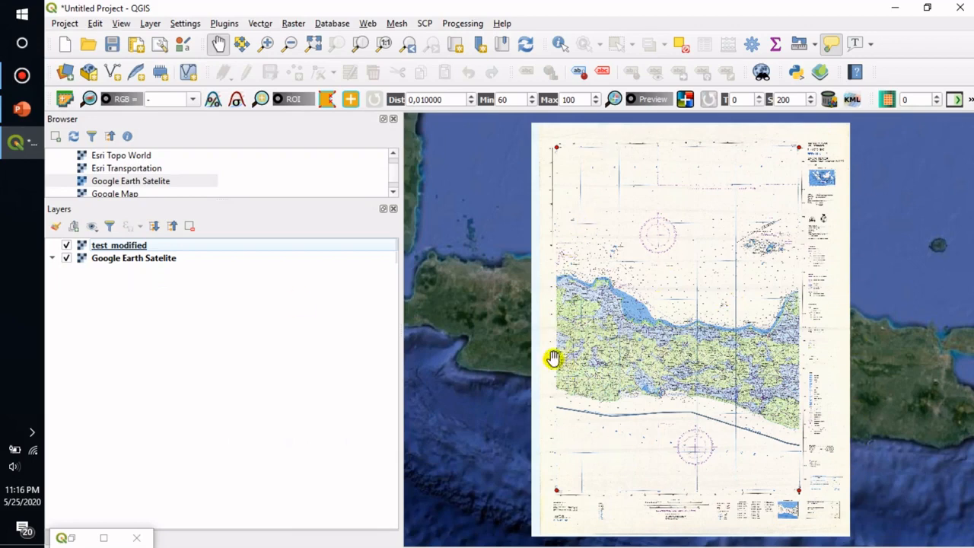
- Set the global opacity of the test_modified layer to 47,2 % and apply it
{"action": "right_click", "coordinate": [133, 247]}
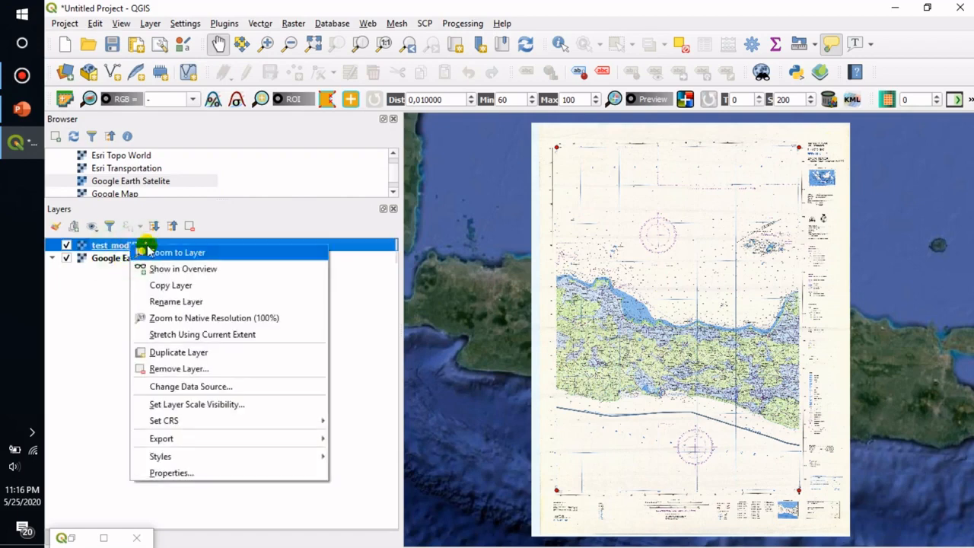
{"action": "left_click", "coordinate": [218, 474]}
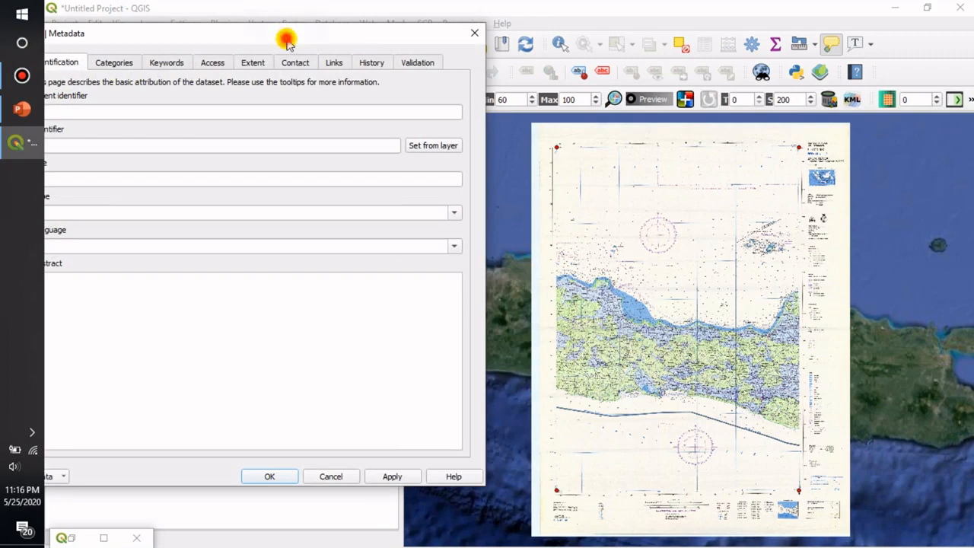
{"action": "left_click_drag", "start_coordinate": [287, 40], "coordinate": [489, 26]}
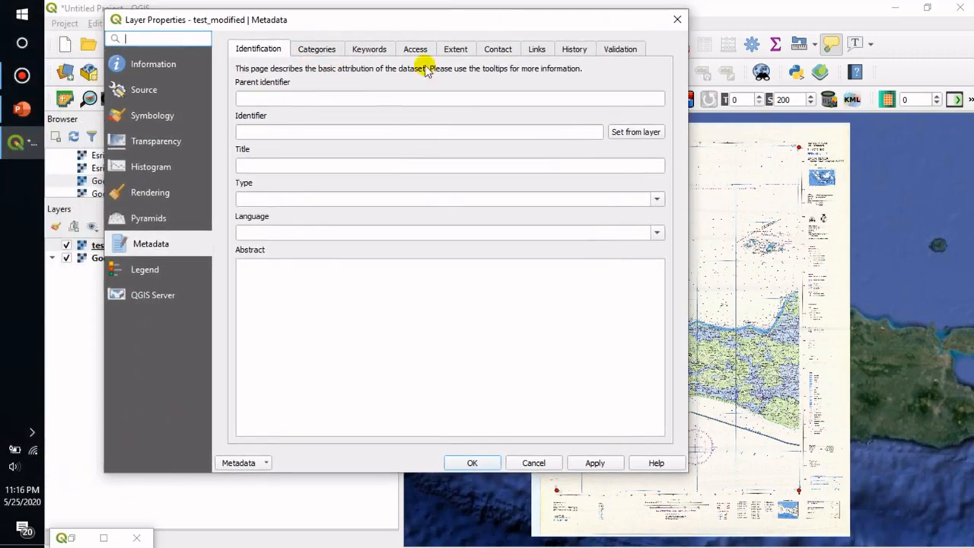
{"action": "left_click", "coordinate": [159, 145]}
{"action": "left_click_drag", "start_coordinate": [590, 62], "coordinate": [403, 64]}
{"action": "left_click", "coordinate": [594, 461]}
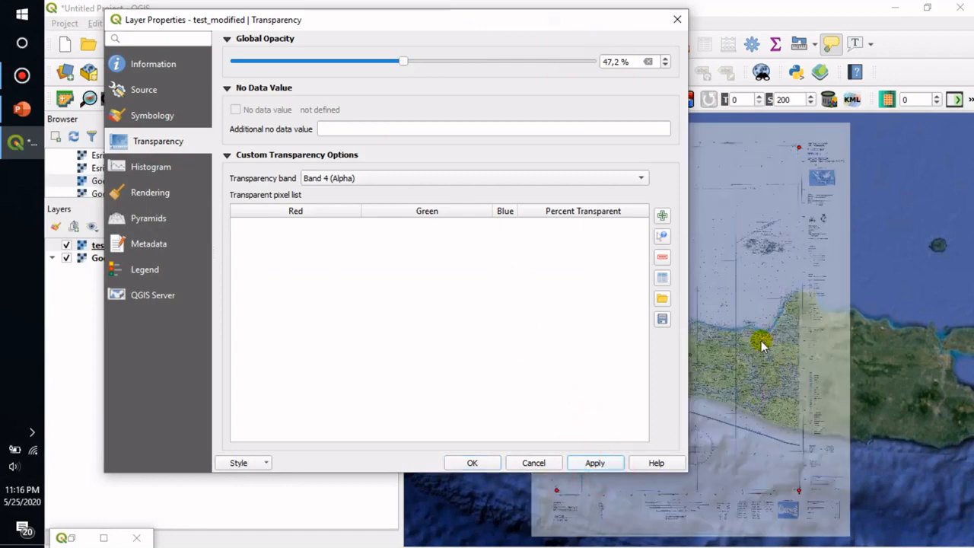
- Restore the global opacity of the test_modified layer to 100 % and accept the layer properties
{"action": "left_click_drag", "start_coordinate": [499, 15], "coordinate": [265, 20]}
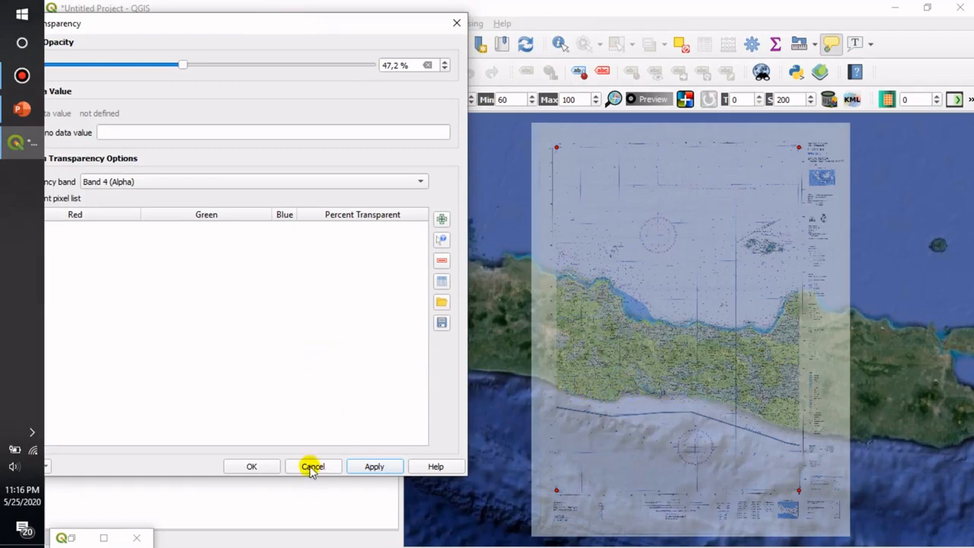
{"action": "left_click_drag", "start_coordinate": [181, 67], "coordinate": [402, 76]}
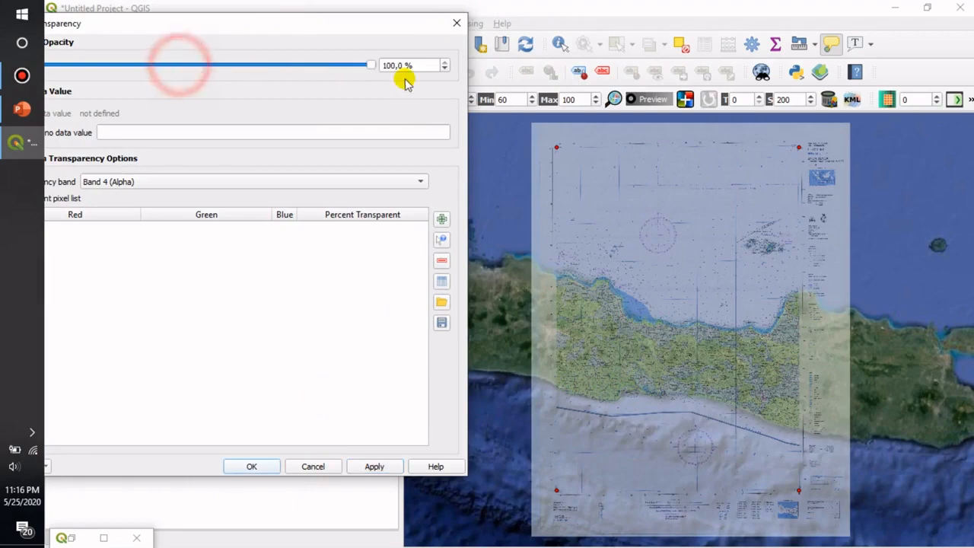
{"action": "left_click", "coordinate": [241, 466]}
- Examine the rectified map's coastline, land area and eastern edge over the satellite basemap
{"action": "scroll", "coordinate": [605, 342], "scroll_direction": "down", "scroll_amount": 1}
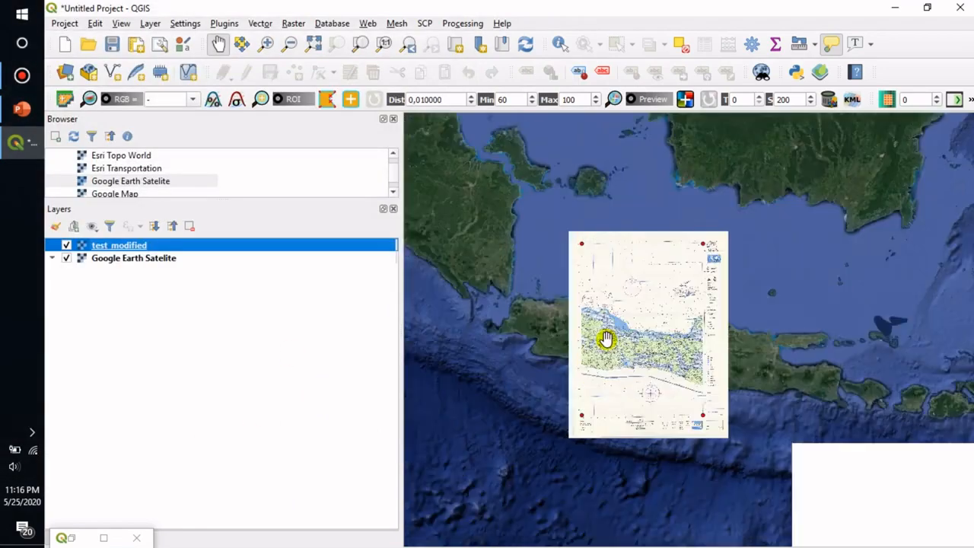
{"action": "scroll", "coordinate": [602, 337], "scroll_direction": "up", "scroll_amount": 3}
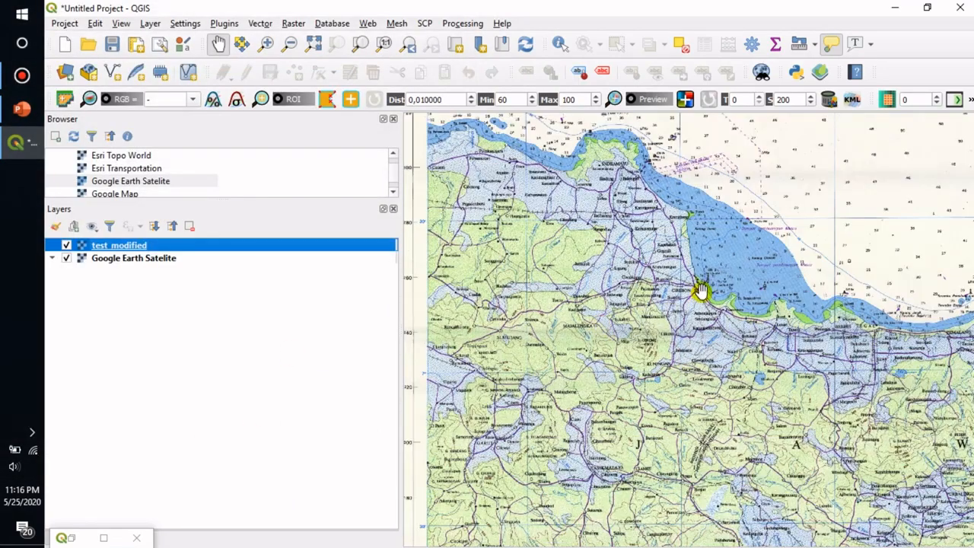
{"action": "left_click_drag", "start_coordinate": [566, 136], "coordinate": [593, 274]}
{"action": "left_click_drag", "start_coordinate": [663, 366], "coordinate": [415, 100]}
{"action": "left_click_drag", "start_coordinate": [739, 342], "coordinate": [522, 266]}
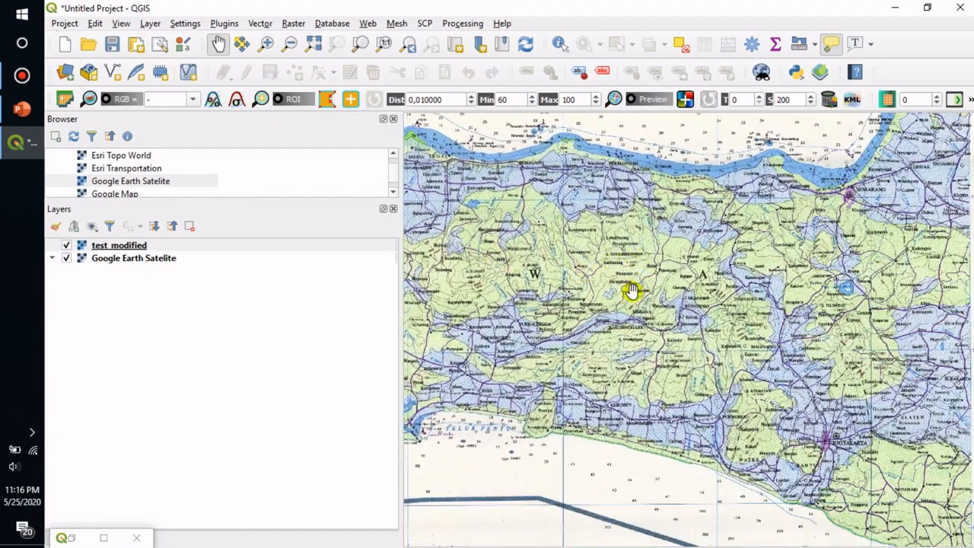
{"action": "left_click_drag", "start_coordinate": [688, 280], "coordinate": [548, 282]}
{"action": "left_click_drag", "start_coordinate": [766, 220], "coordinate": [676, 183]}
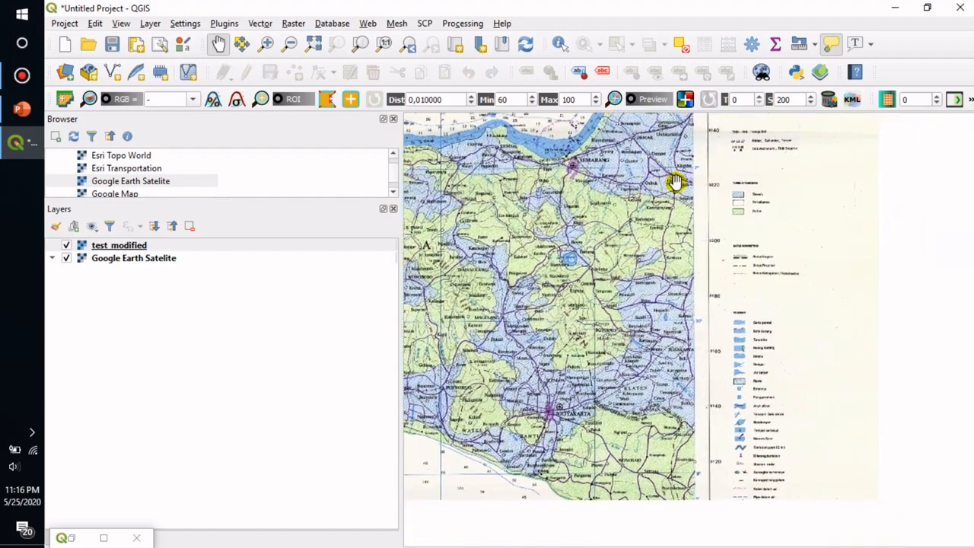
{"action": "left_click_drag", "start_coordinate": [661, 253], "coordinate": [674, 391]}
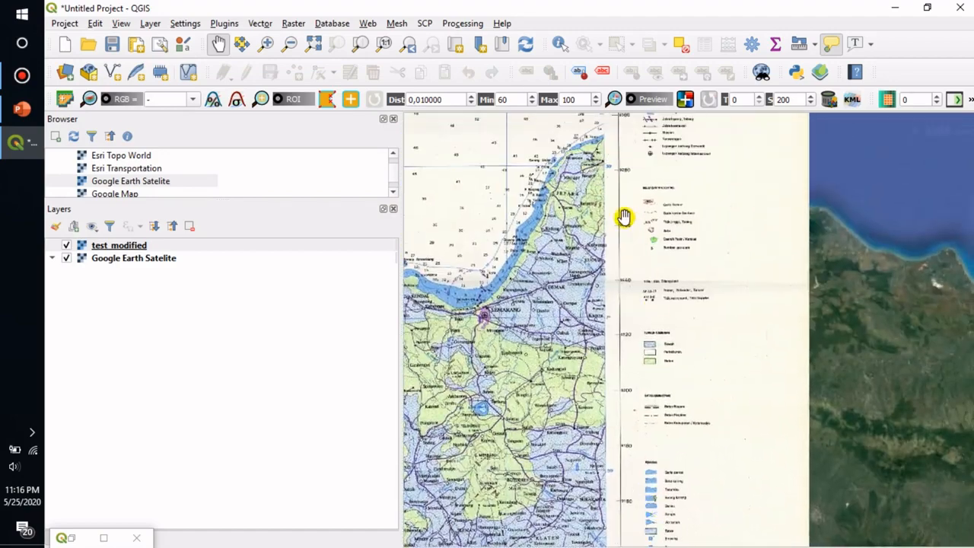
{"action": "left_click_drag", "start_coordinate": [624, 217], "coordinate": [638, 355]}
{"action": "left_click_drag", "start_coordinate": [576, 395], "coordinate": [751, 262]}
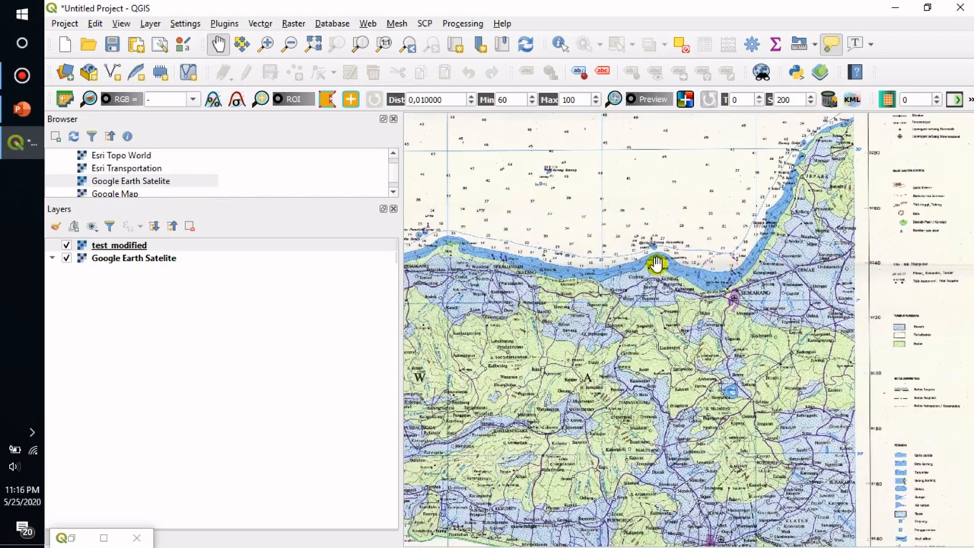